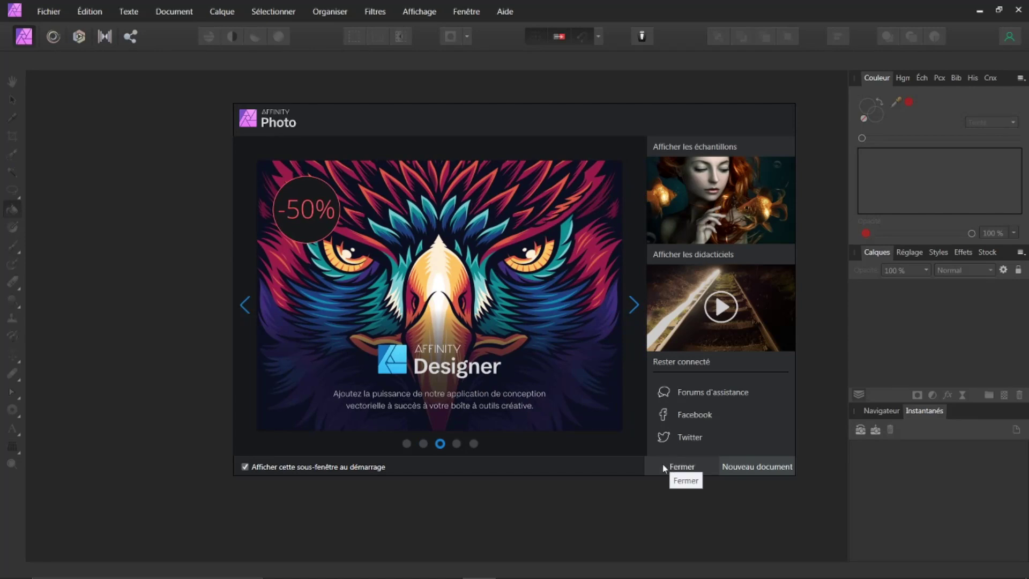
Step: Dismiss the welcome screen and open the recent image girl-3033718_1920.jpg
click(664, 468)
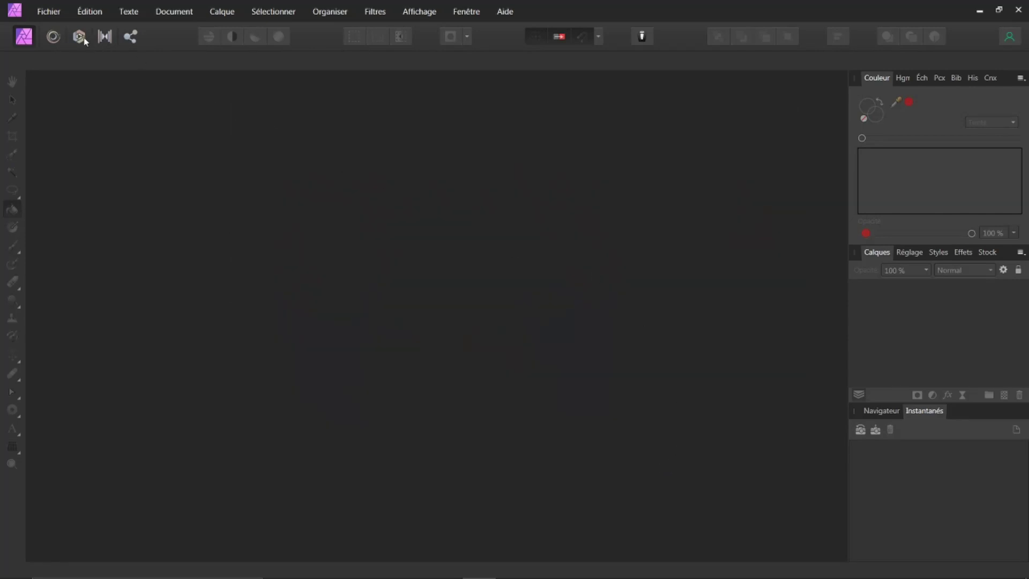
click(43, 12)
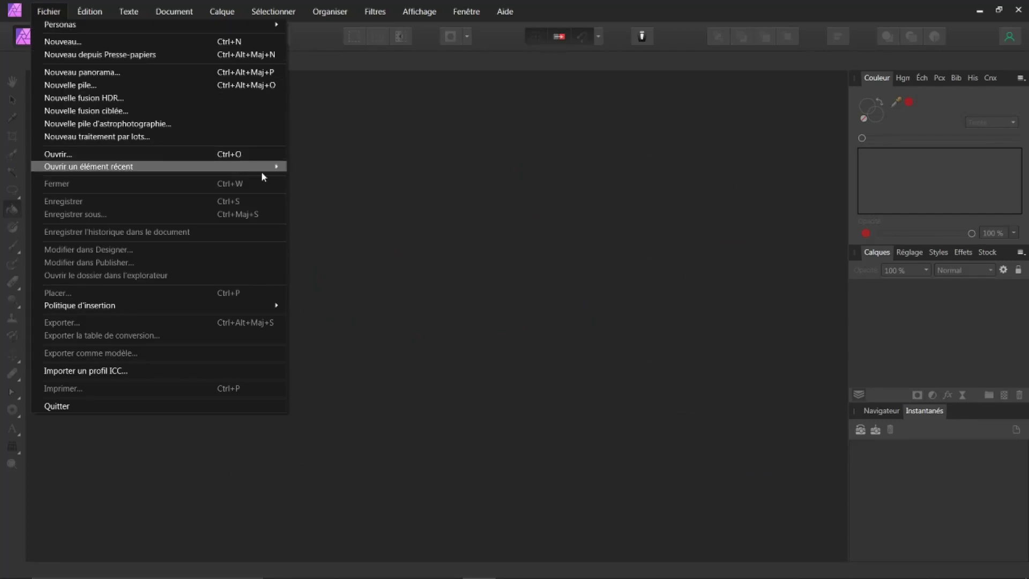
mouse_move(276, 166)
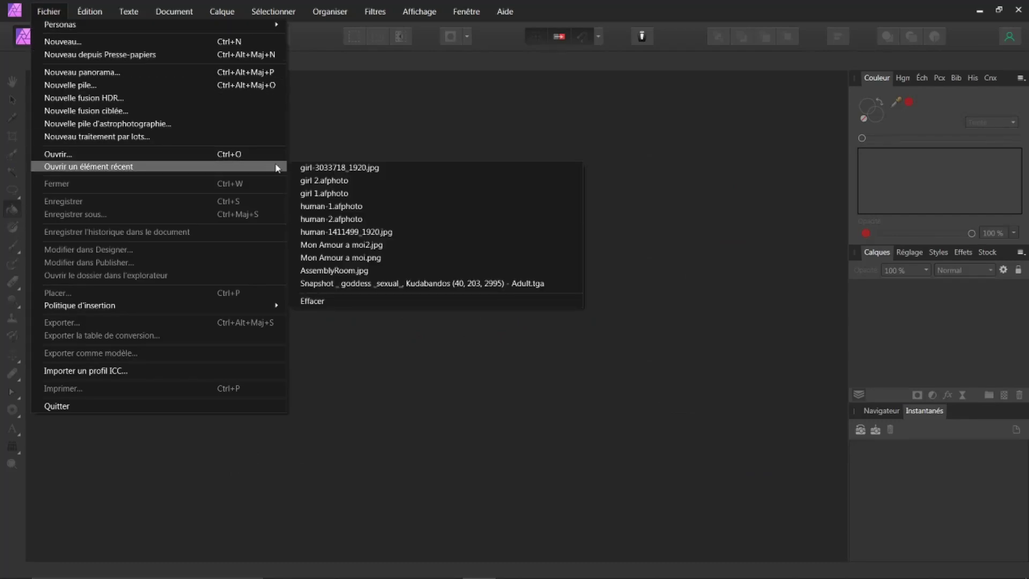
click(319, 169)
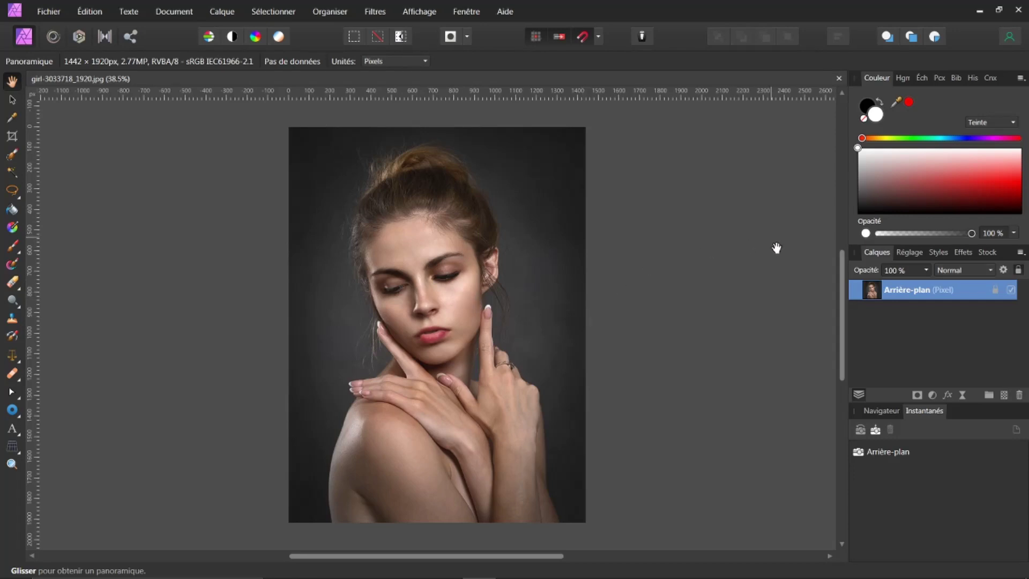
Step: Add a Noir et blanc adjustment above the photo and set Vert, Cyan, Bleu and Magenta to -200 %
click(933, 397)
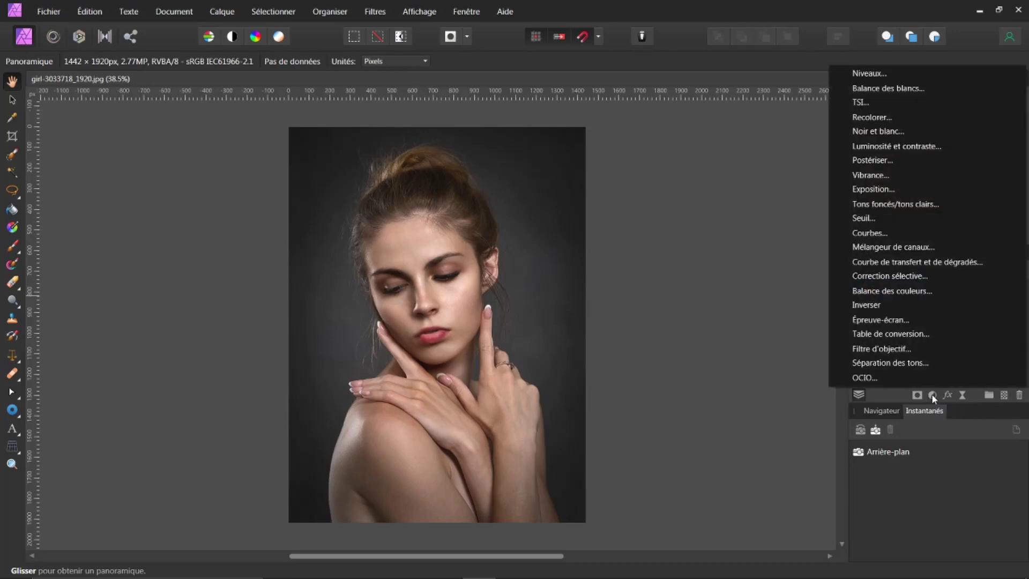
click(884, 134)
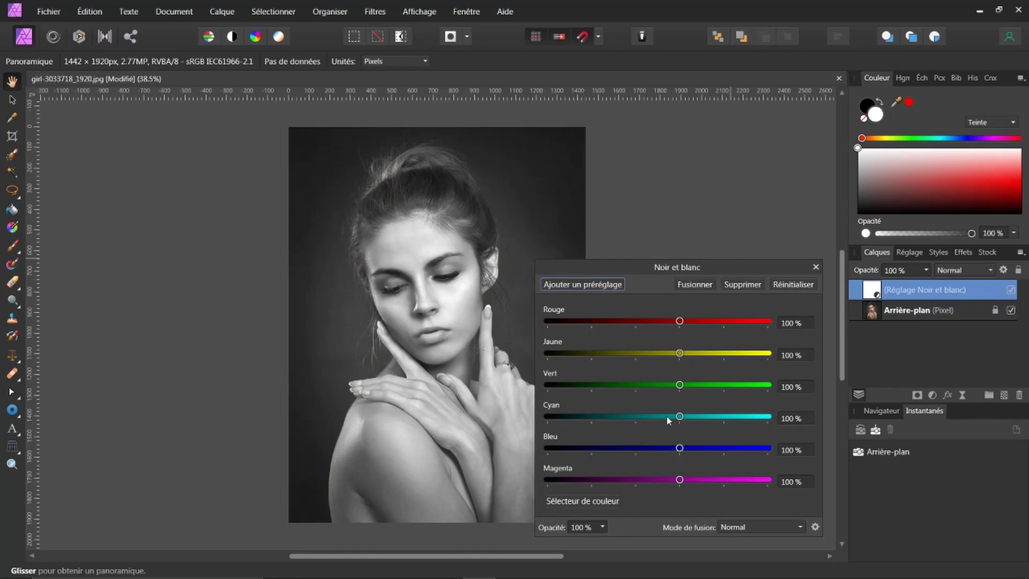
drag(680, 384, 533, 377)
drag(680, 417, 546, 398)
drag(682, 451, 537, 467)
drag(680, 480, 543, 485)
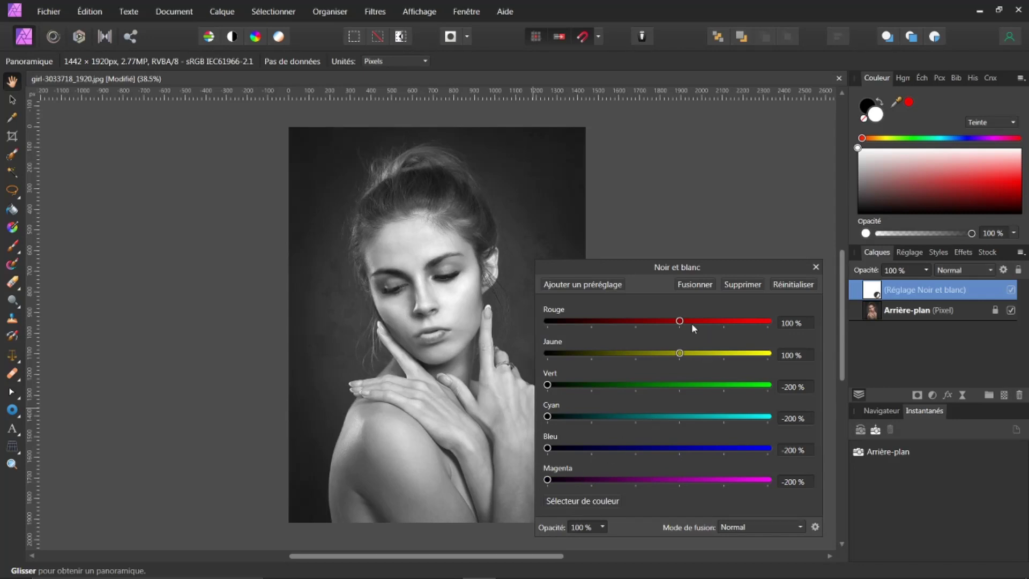
Step: Set Rouge to 0 % and Jaune to 52 % in the Noir et blanc adjustment, and close its settings
drag(680, 321, 643, 324)
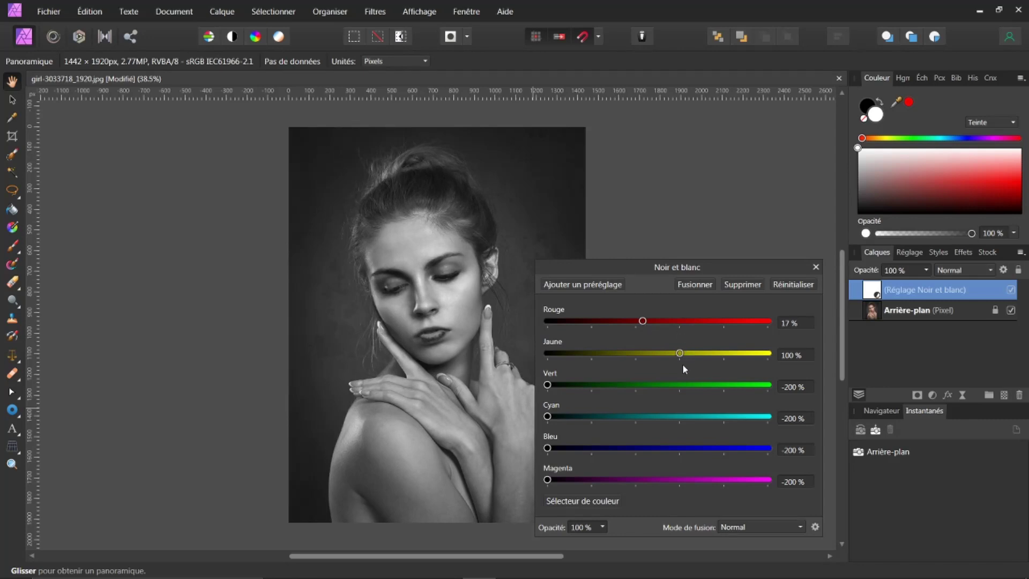
drag(677, 354, 659, 344)
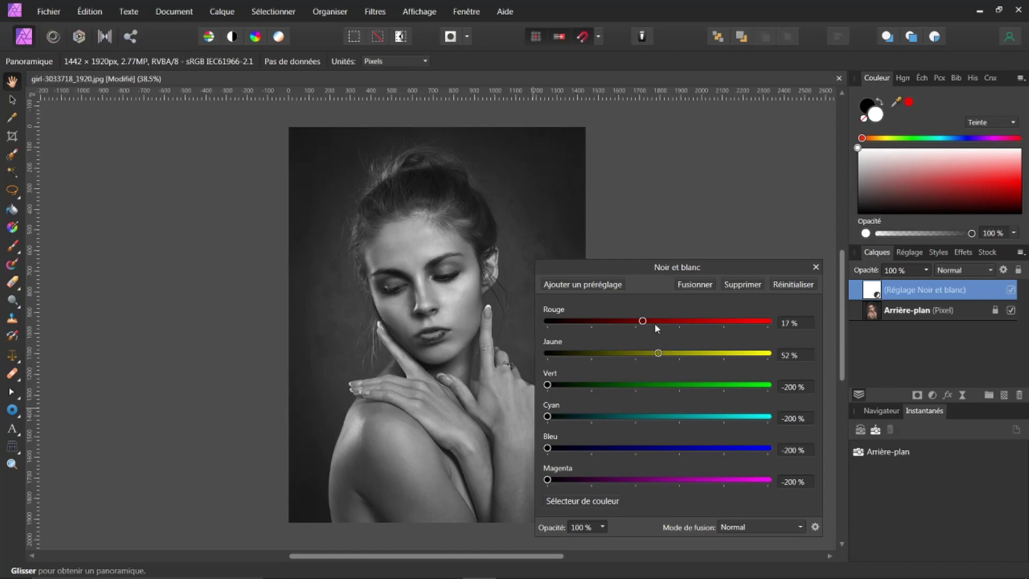
mouse_move(642, 321)
mouse_down()
mouse_move(582, 324)
mouse_move(635, 332)
mouse_up()
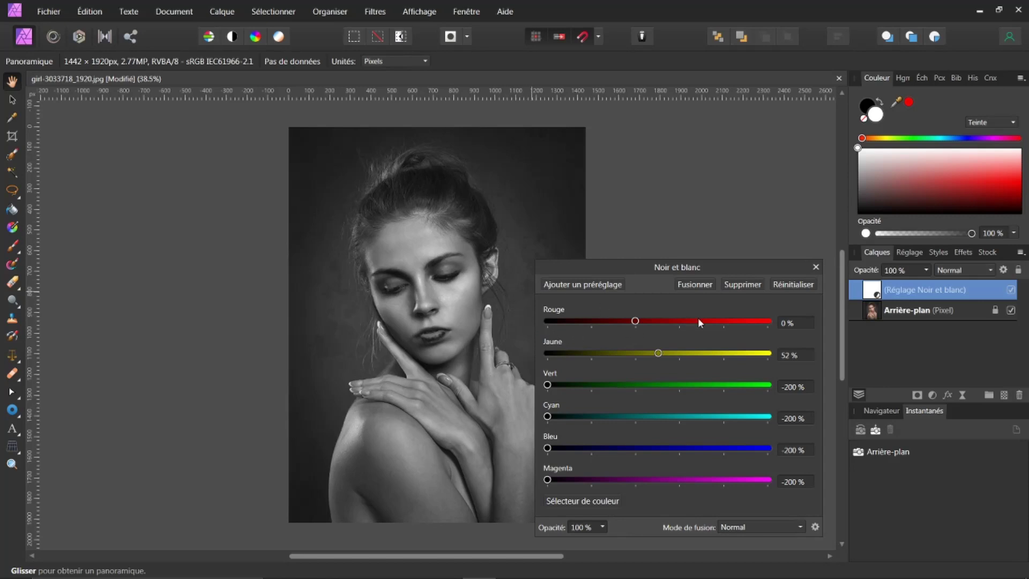
click(798, 355)
click(818, 272)
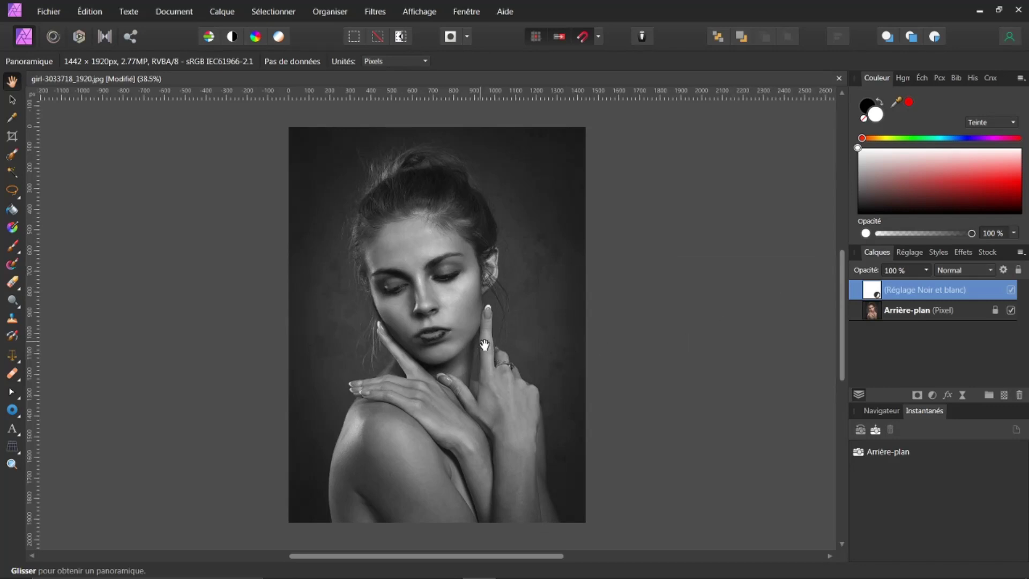
Step: Apply the Clarté filter with Force at 100 % while the Noir et blanc adjustment layer is selected
scroll(488, 346, up, 1)
scroll(487, 346, up, 1)
scroll(489, 347, up, 1)
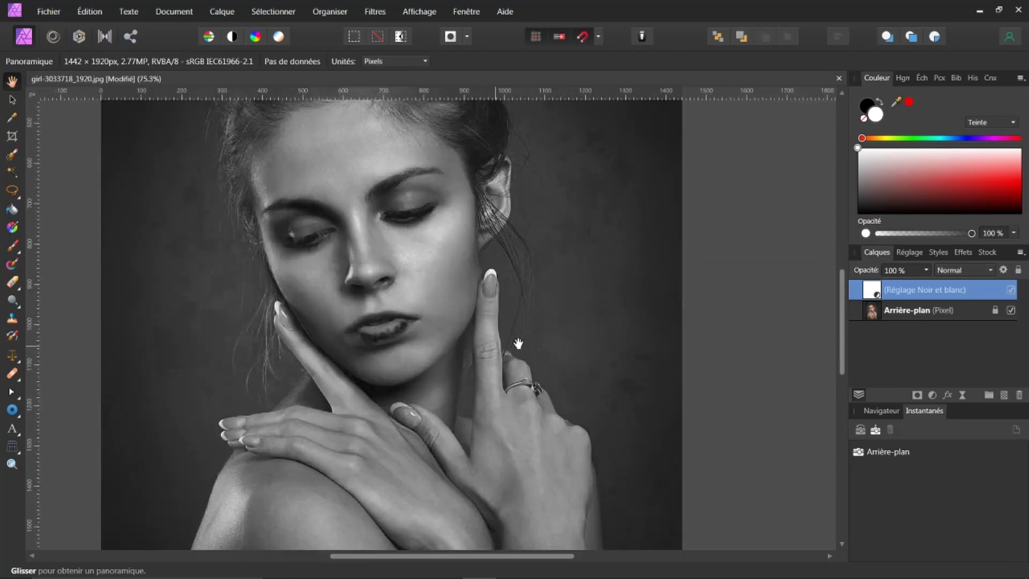
drag(457, 557, 404, 561)
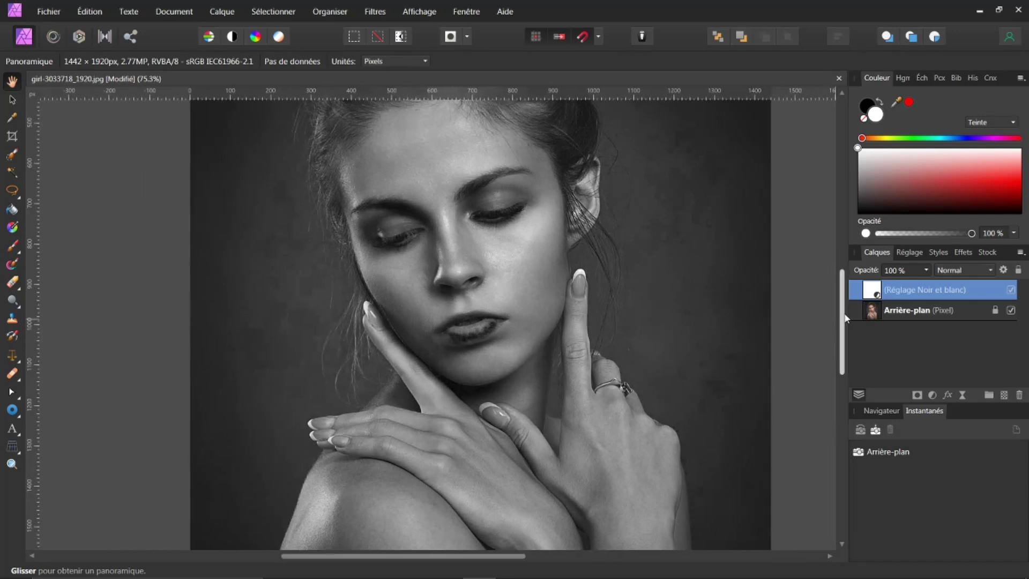
drag(842, 317, 843, 299)
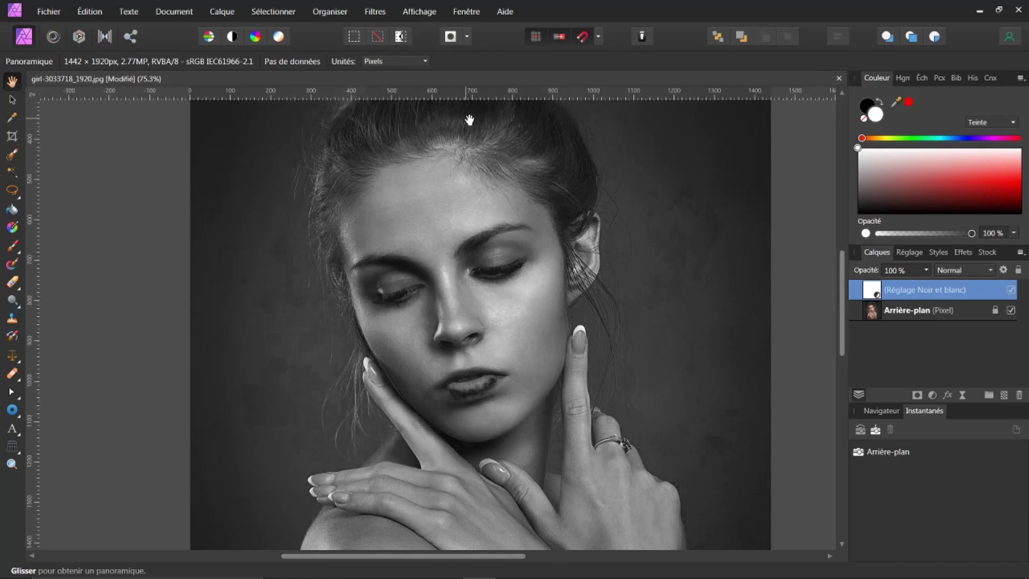
click(378, 12)
mouse_move(417, 34)
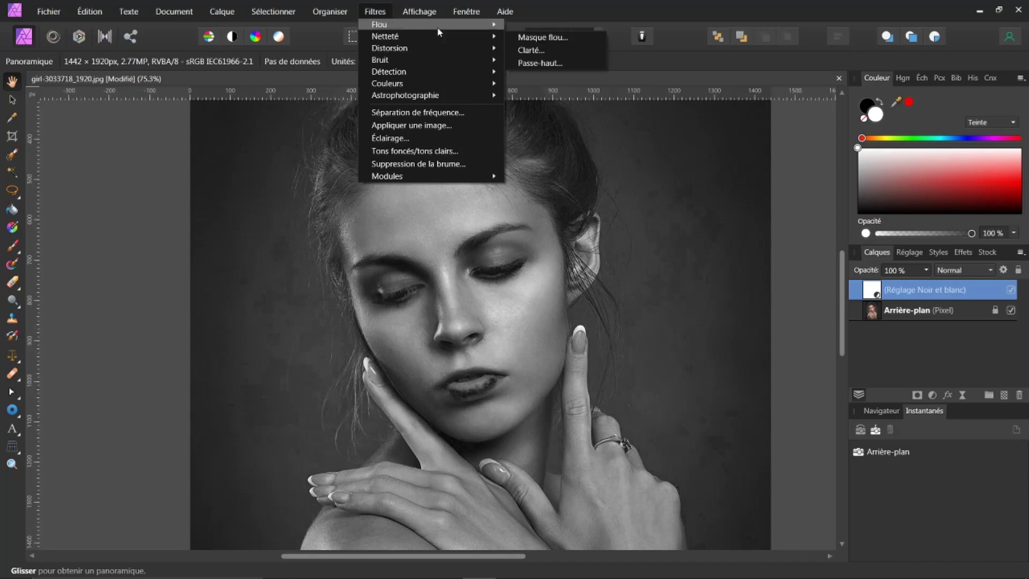
click(533, 51)
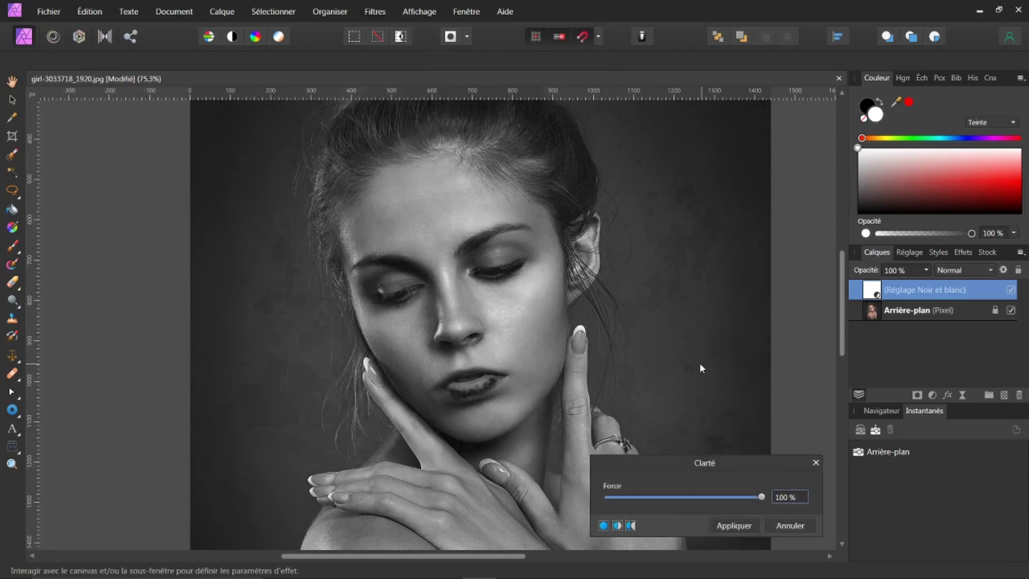
drag(761, 499, 679, 514)
drag(757, 506, 781, 523)
click(729, 526)
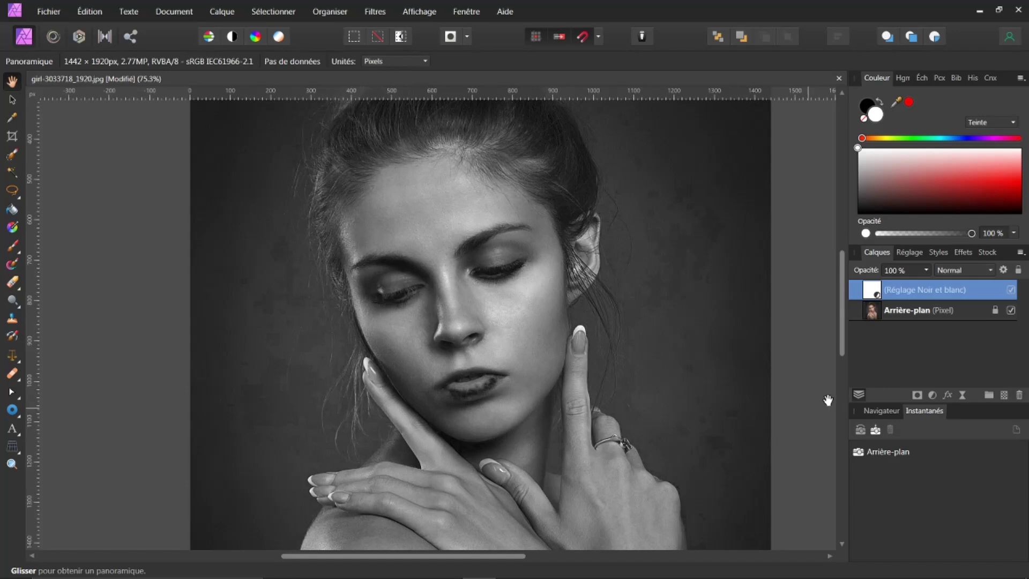
Step: Add a live Passe-haut filter and move it out of the Noir et blanc adjustment to the top of the layer stack
click(963, 393)
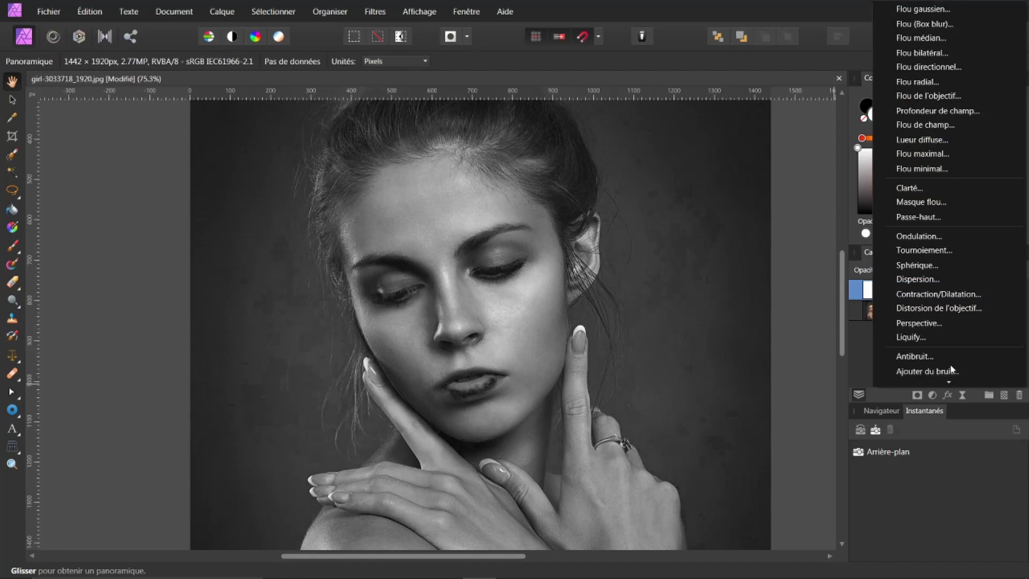
scroll(951, 364, down, 3)
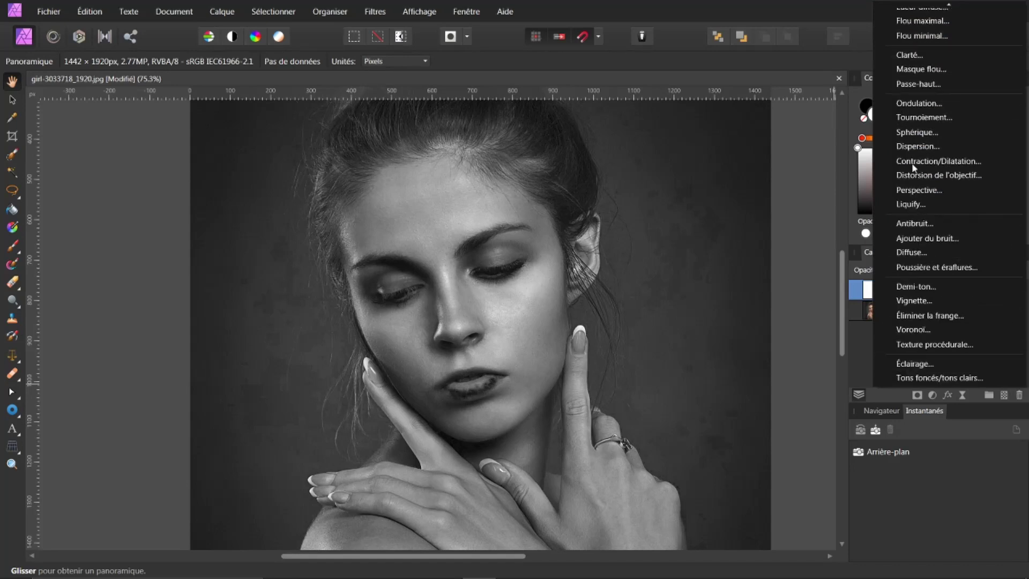
click(929, 85)
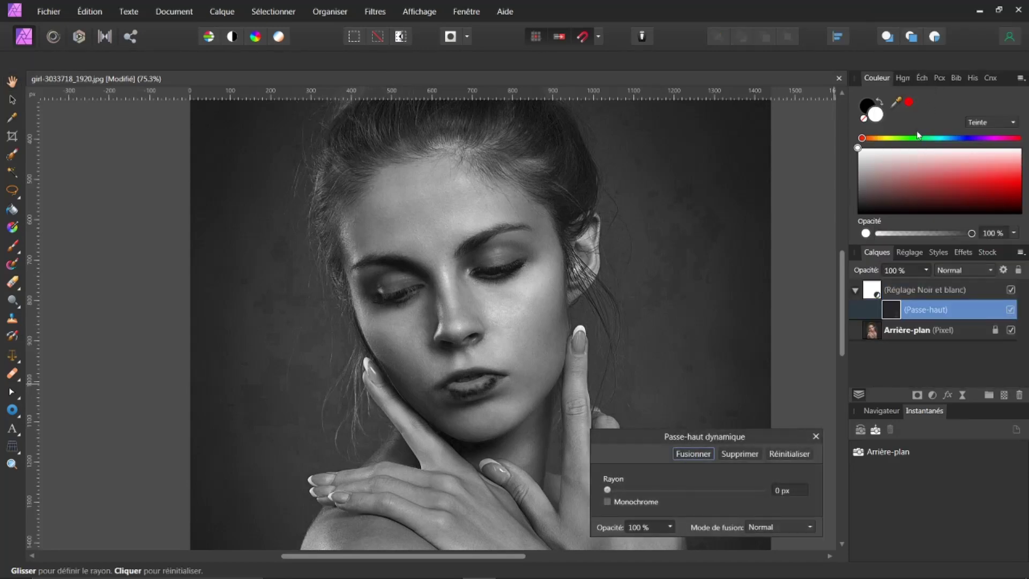
mouse_move(610, 492)
mouse_down()
mouse_move(689, 489)
mouse_move(606, 494)
mouse_up()
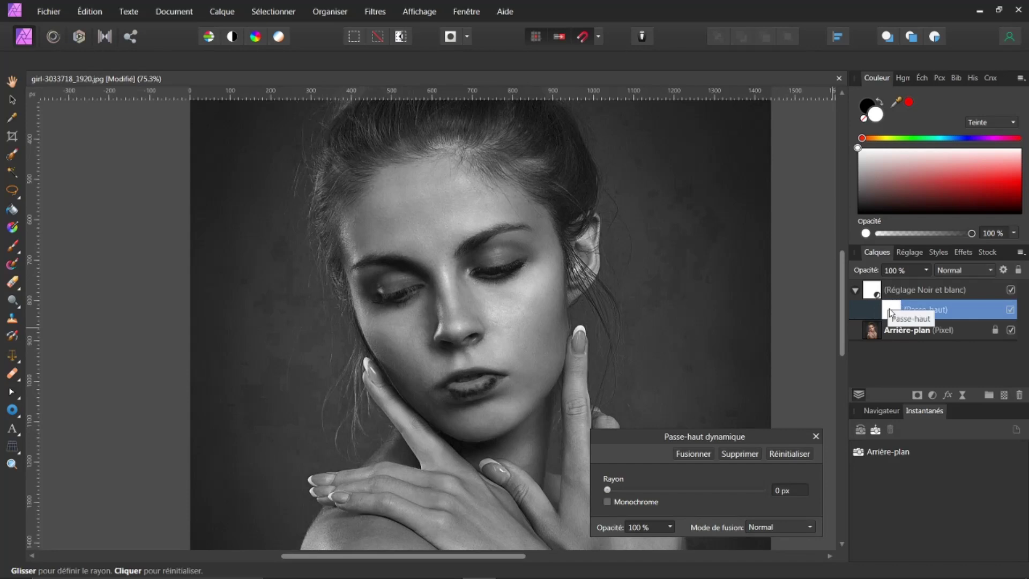
drag(890, 311, 892, 286)
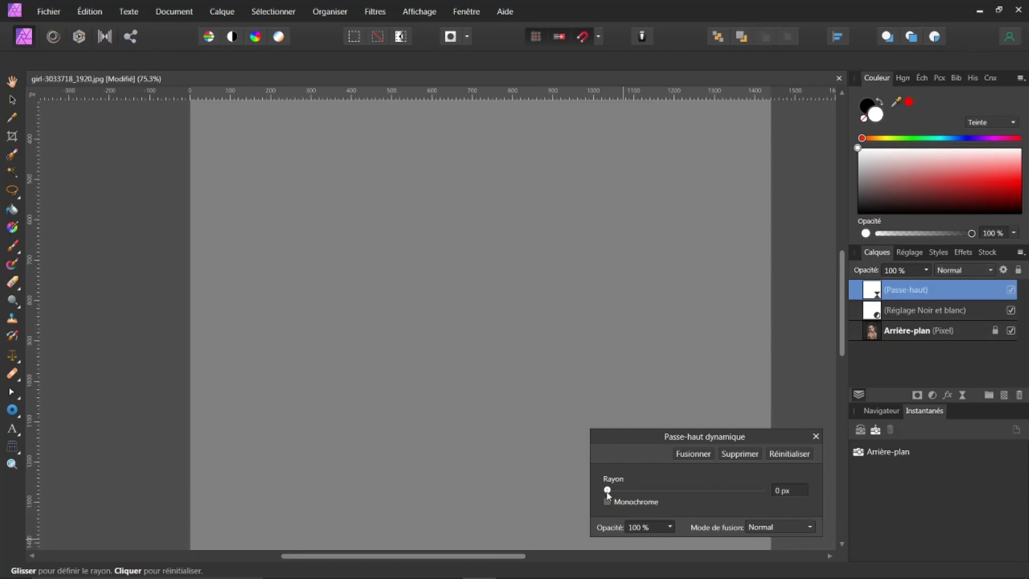
Step: Set the Passe-haut radius to 35,7 px and its blend mode to Lumière vive, closing the filter settings
drag(608, 490, 727, 507)
drag(727, 503, 719, 504)
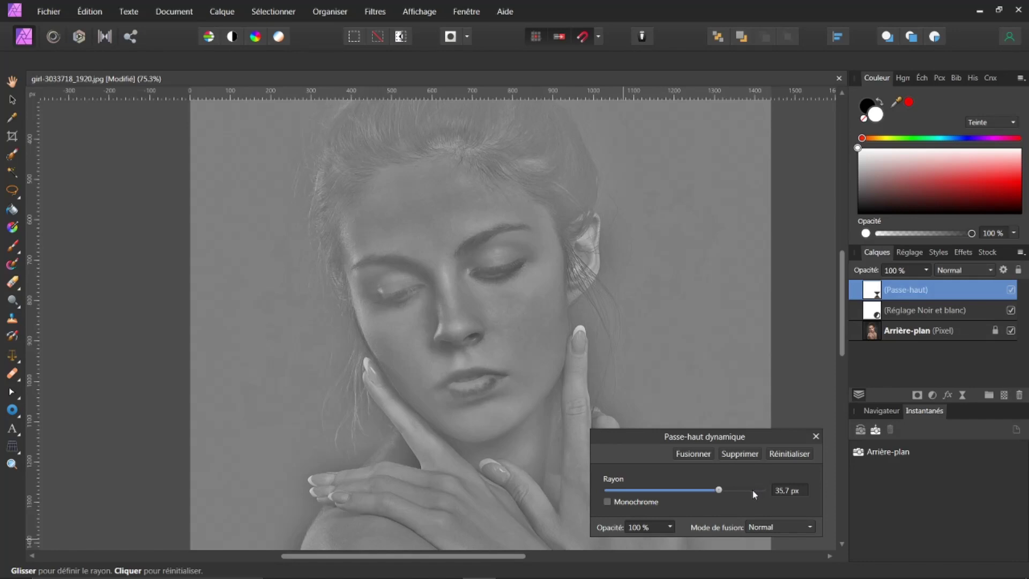
click(811, 529)
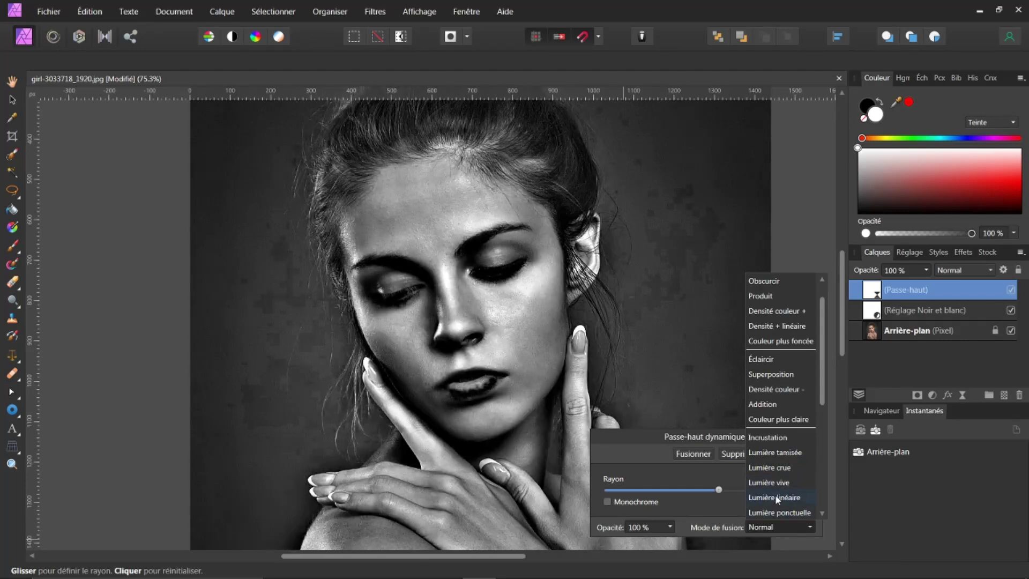
click(780, 481)
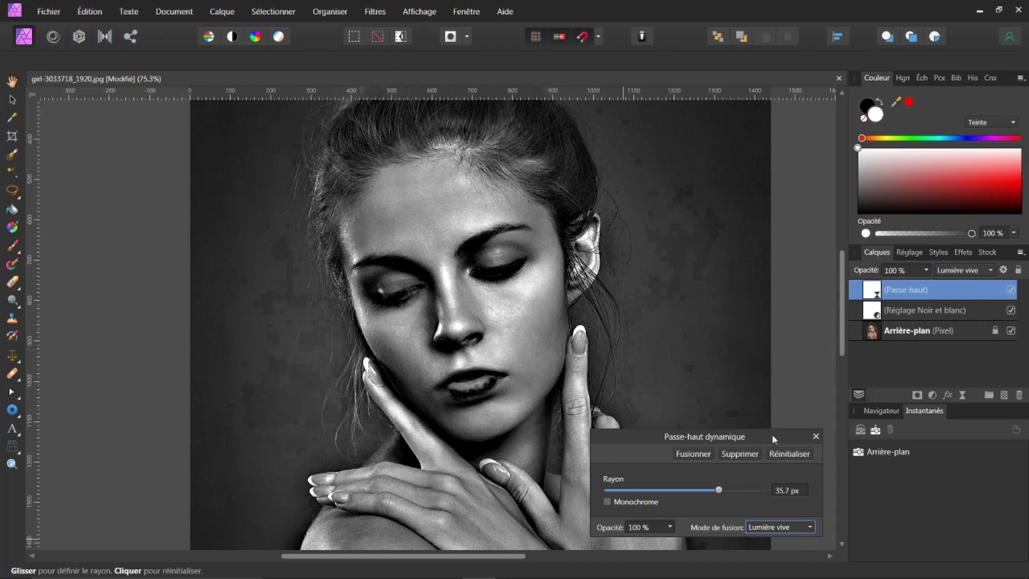
click(816, 436)
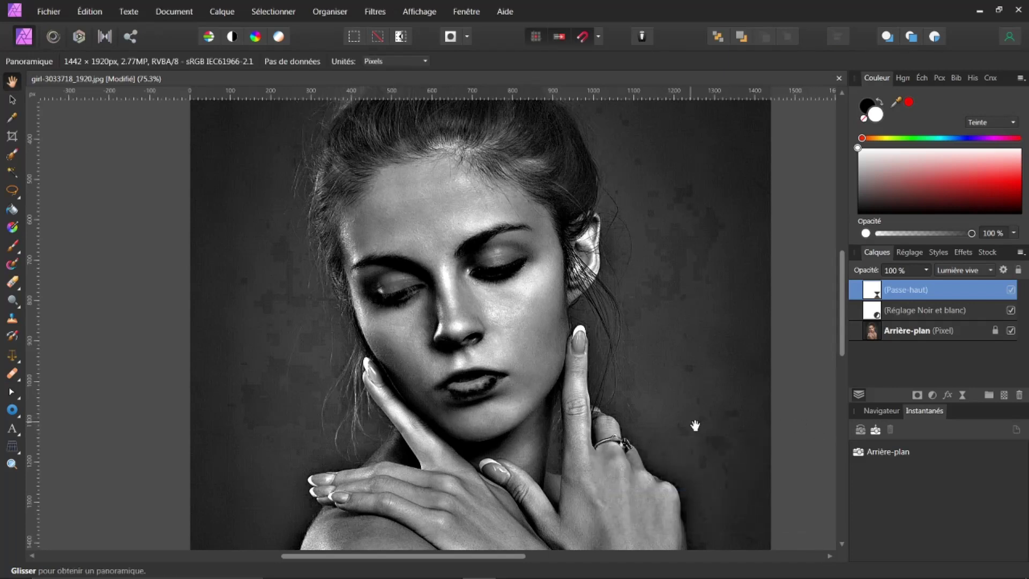
Step: Duplicate the Arrière-plan layer, move the copy to the top of the layer stack and hide it
scroll(656, 427, down, 2)
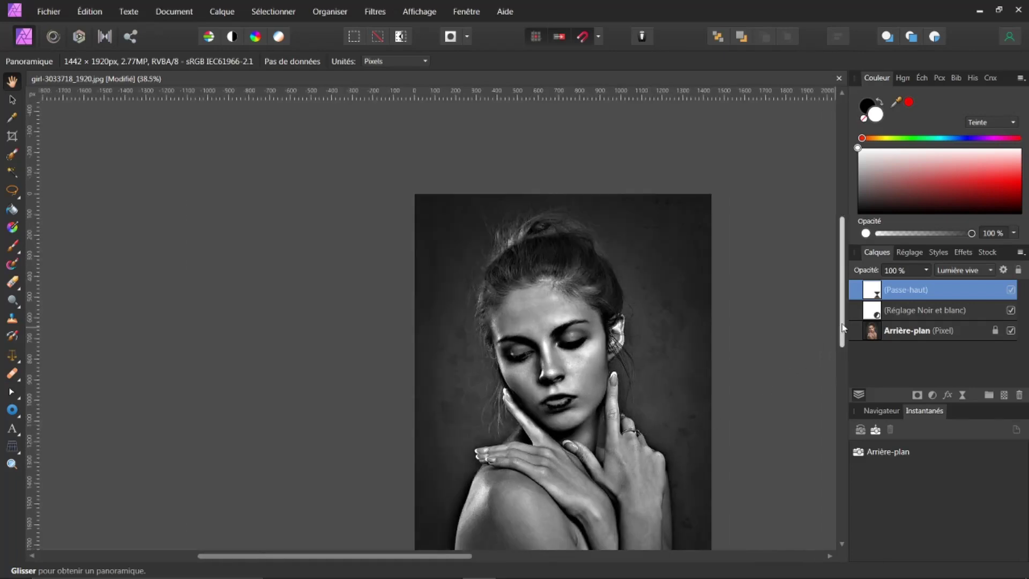
scroll(839, 355, down, 1)
drag(840, 356, 830, 369)
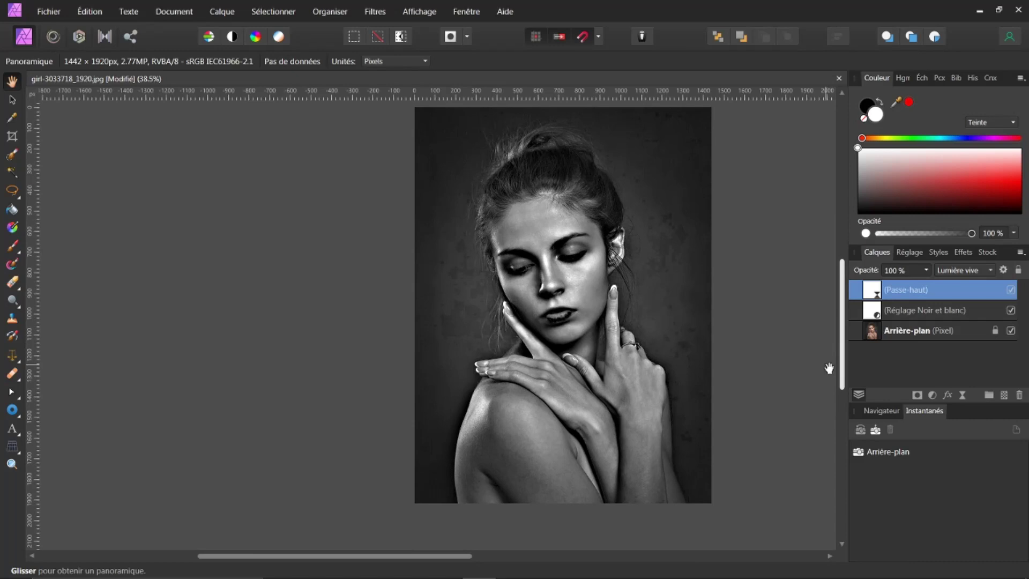
drag(429, 558, 525, 558)
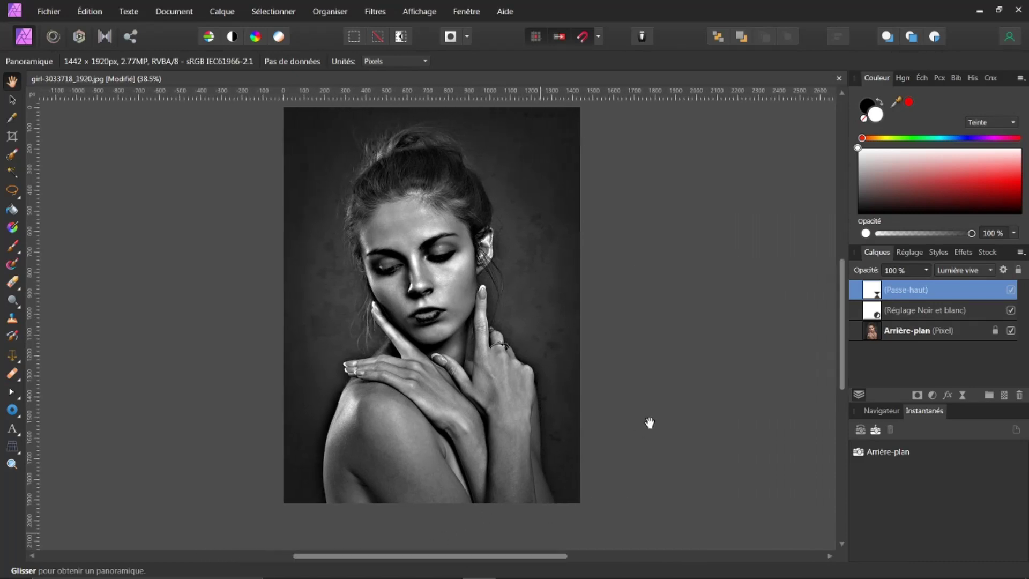
click(875, 334)
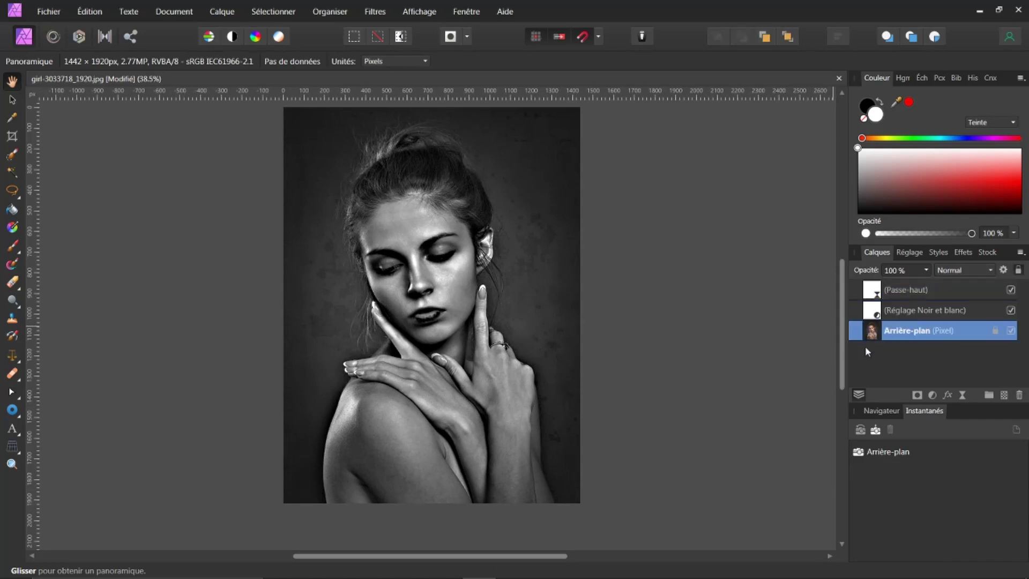
key(ctrl+j)
drag(886, 328, 892, 276)
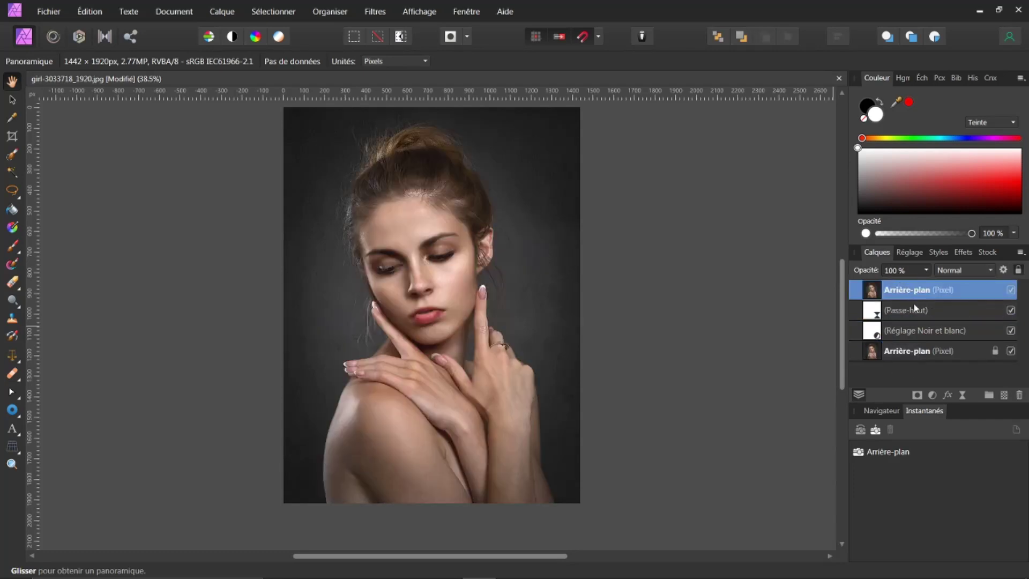
click(1012, 290)
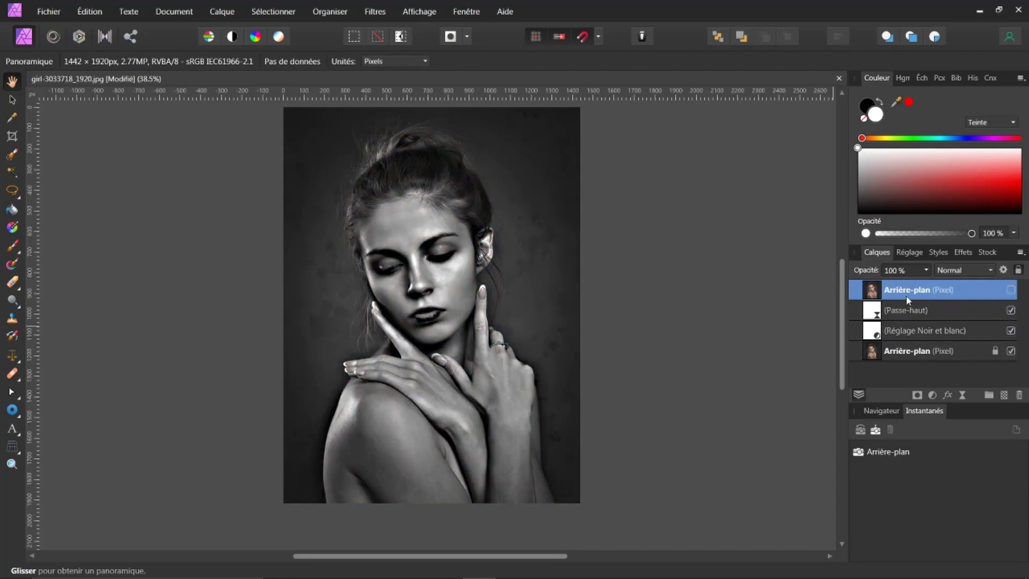
Step: Add a live Demi-ton filter to the Passe-haut layer
click(872, 311)
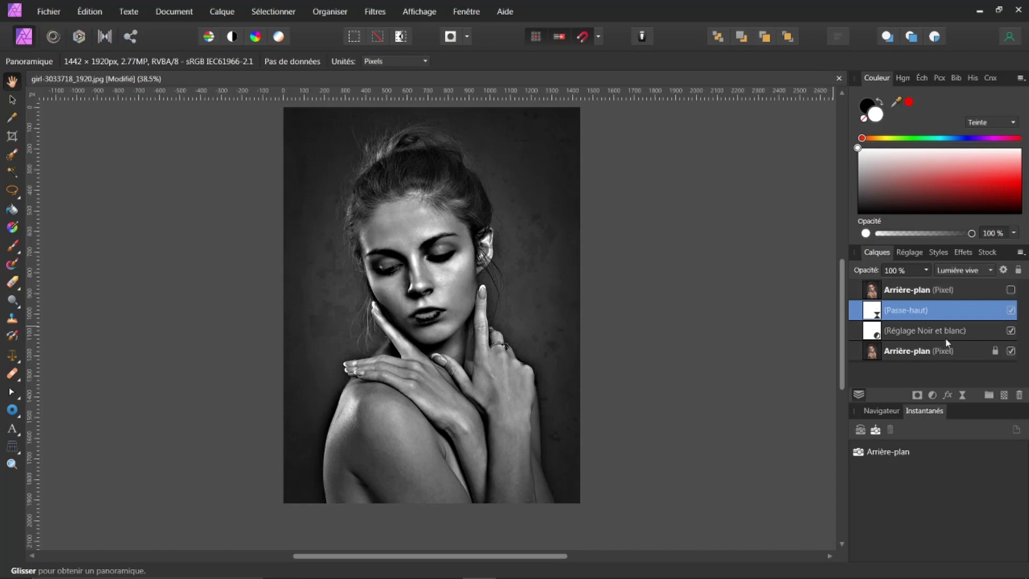
click(963, 396)
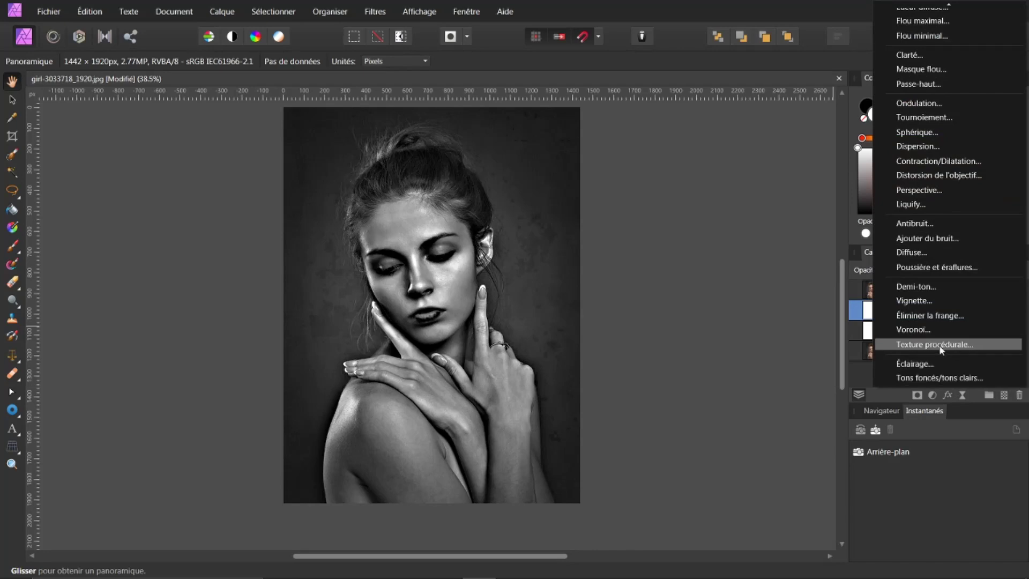
click(907, 288)
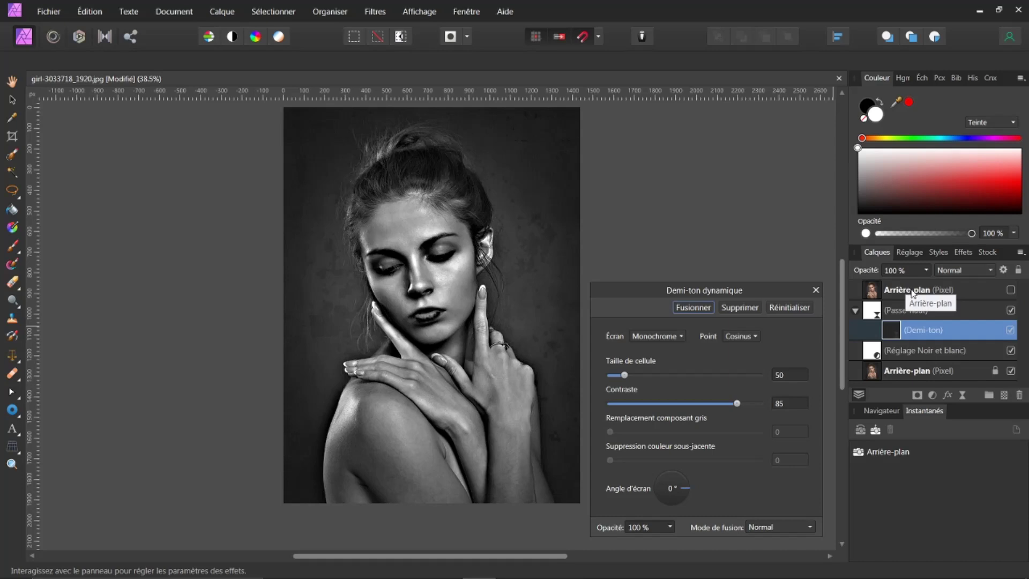
Step: Set the Demi-ton cell size to about 127,8 and move the filter out of Passe-haut to directly below the hidden colour copy
drag(625, 374, 648, 375)
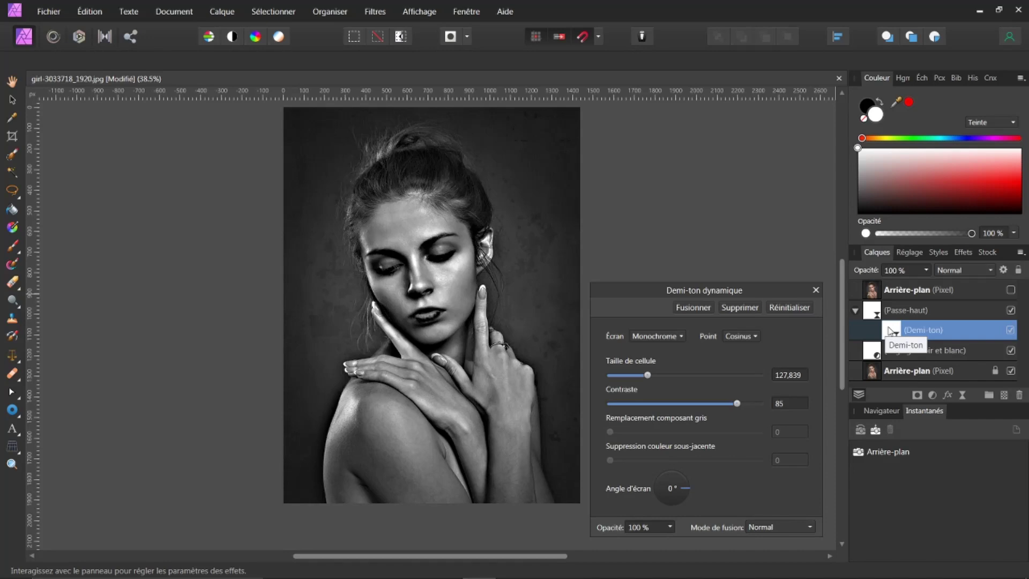
drag(892, 320, 890, 298)
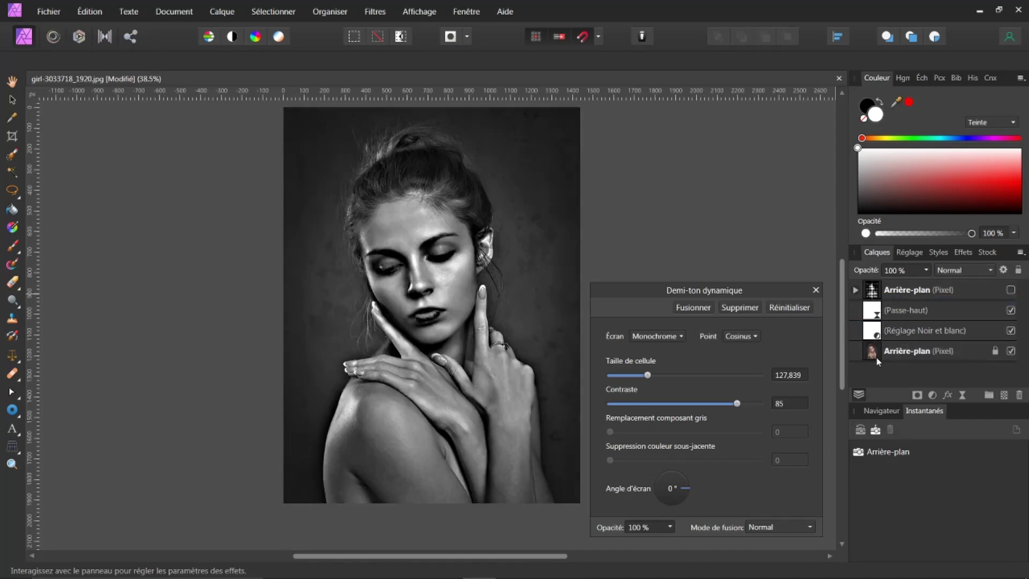
click(855, 290)
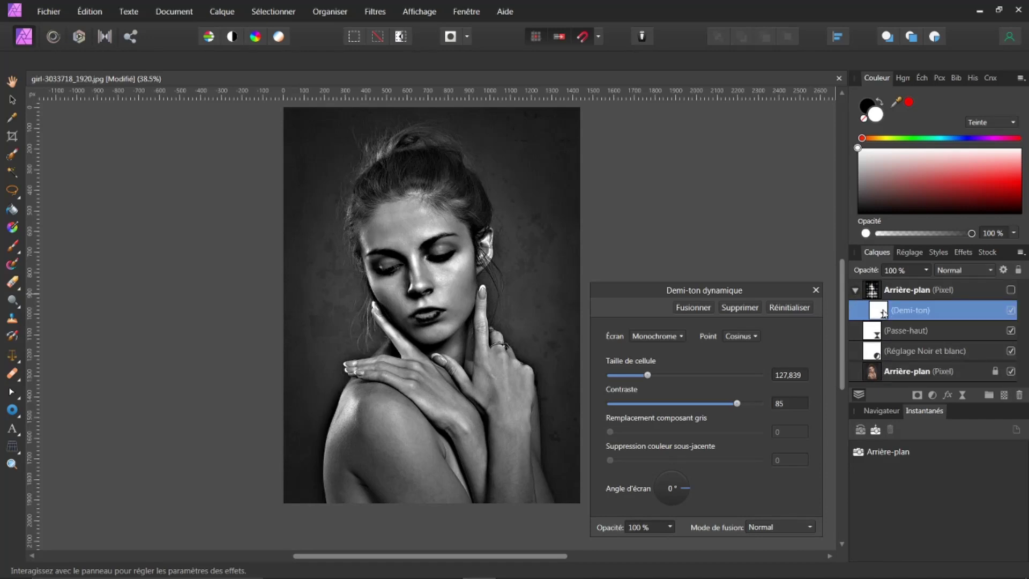
drag(879, 315, 902, 324)
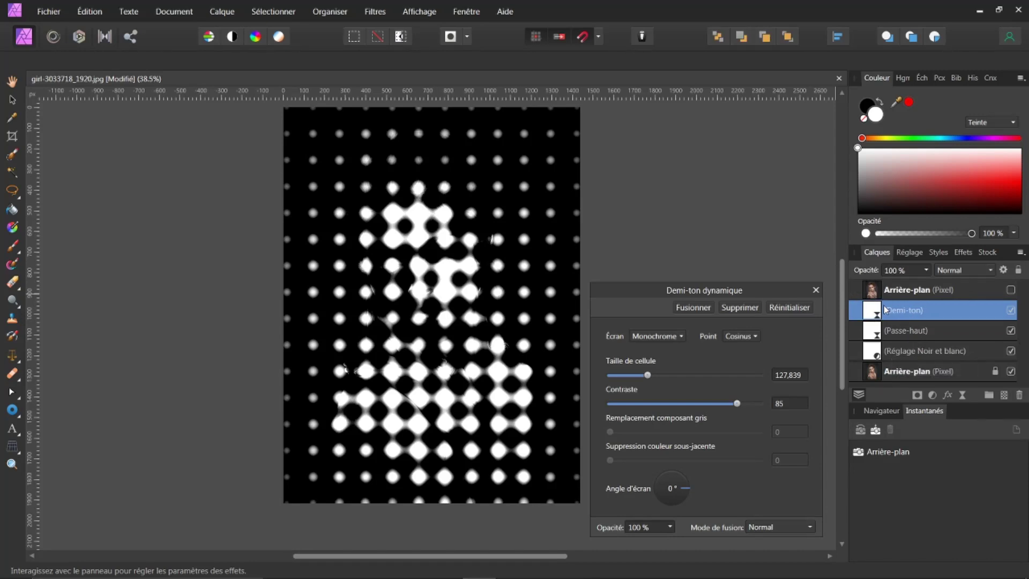
Step: Set the Demi-ton cell size to about 13,6, switch its screen type to Ligne and lower the contrast to about 52,9
click(1011, 290)
click(1011, 290)
drag(647, 377, 613, 374)
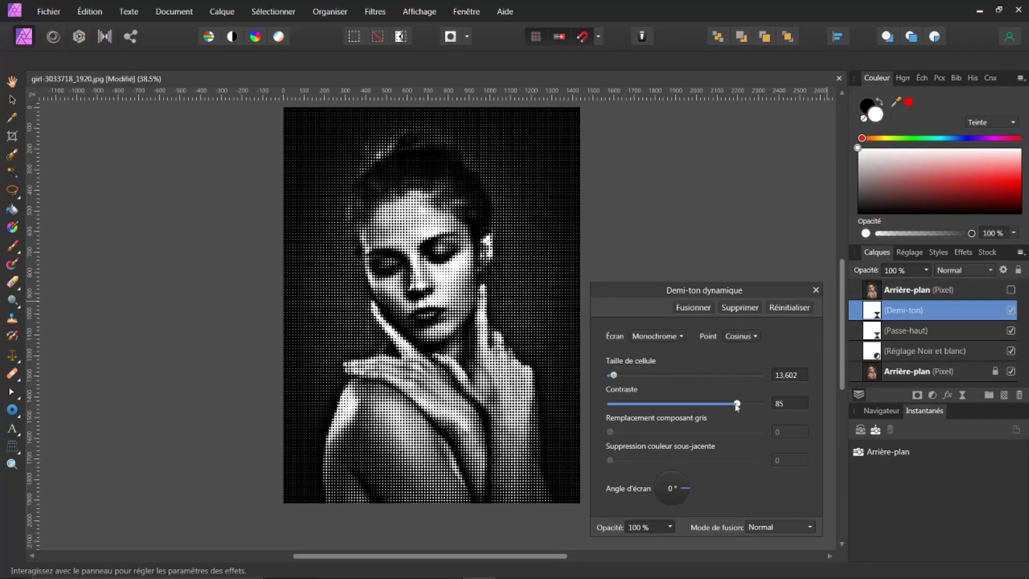
mouse_move(732, 405)
mouse_down()
mouse_move(705, 404)
mouse_move(742, 403)
mouse_move(714, 400)
mouse_up()
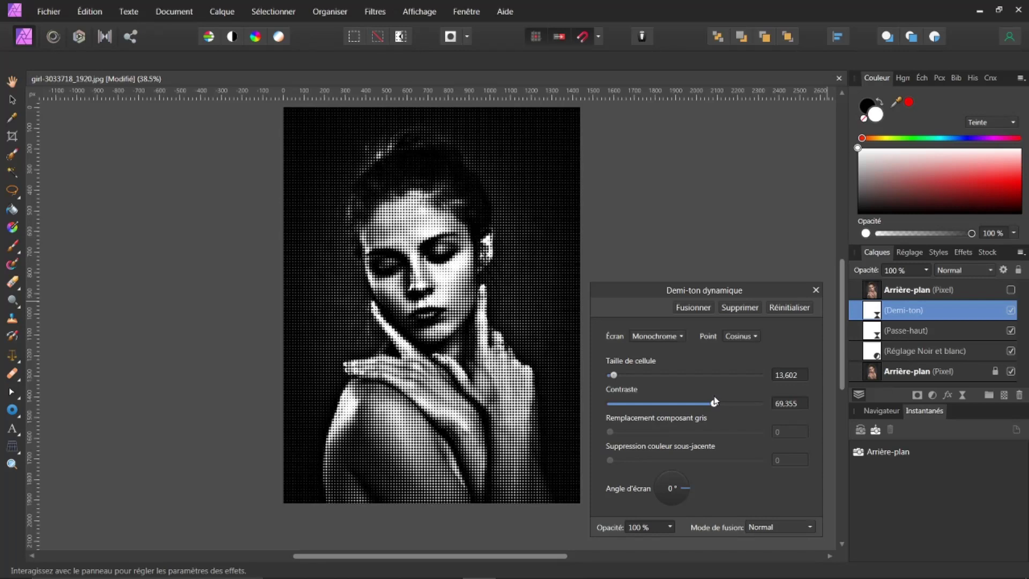
click(680, 334)
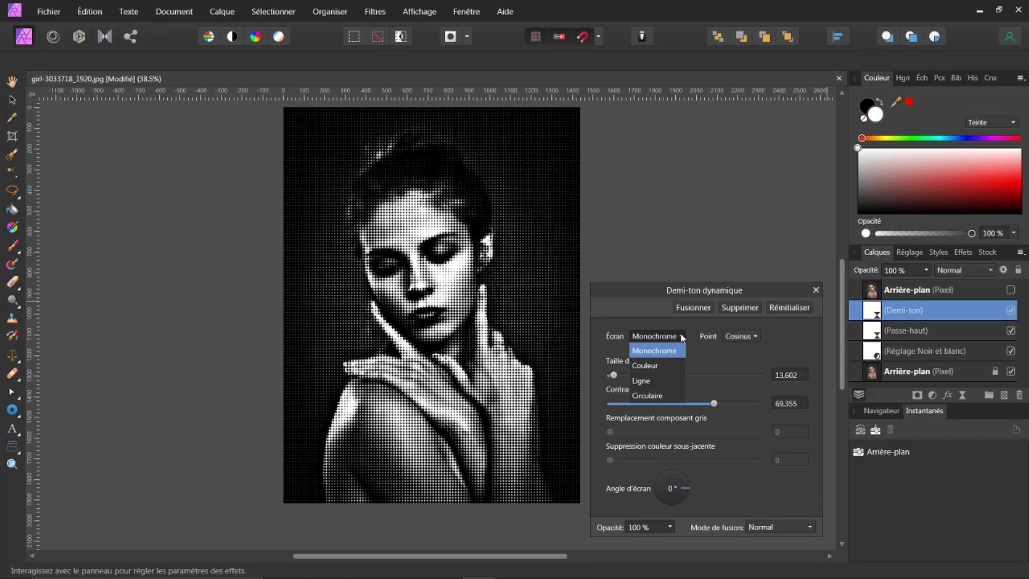
click(639, 381)
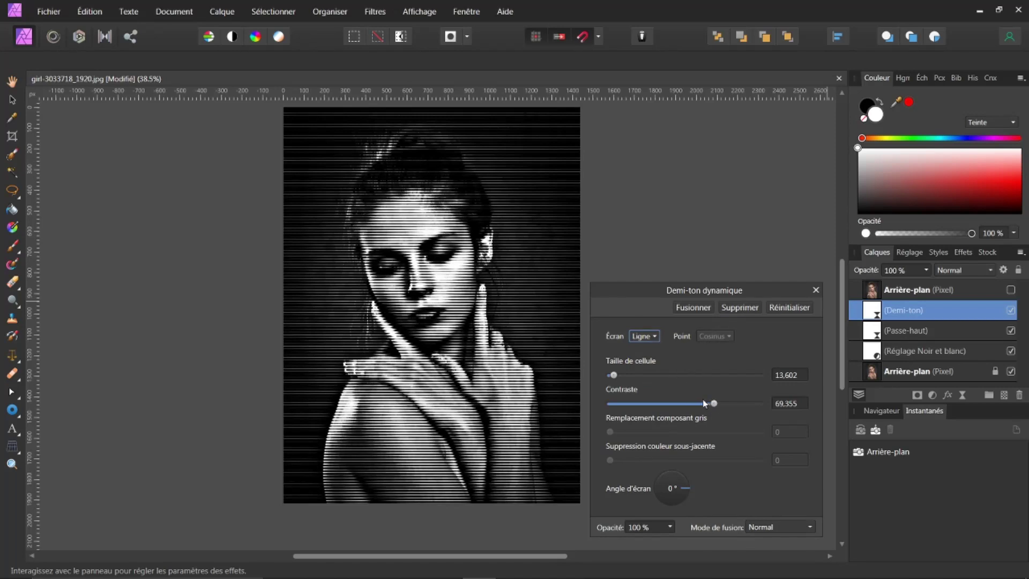
drag(715, 404, 690, 404)
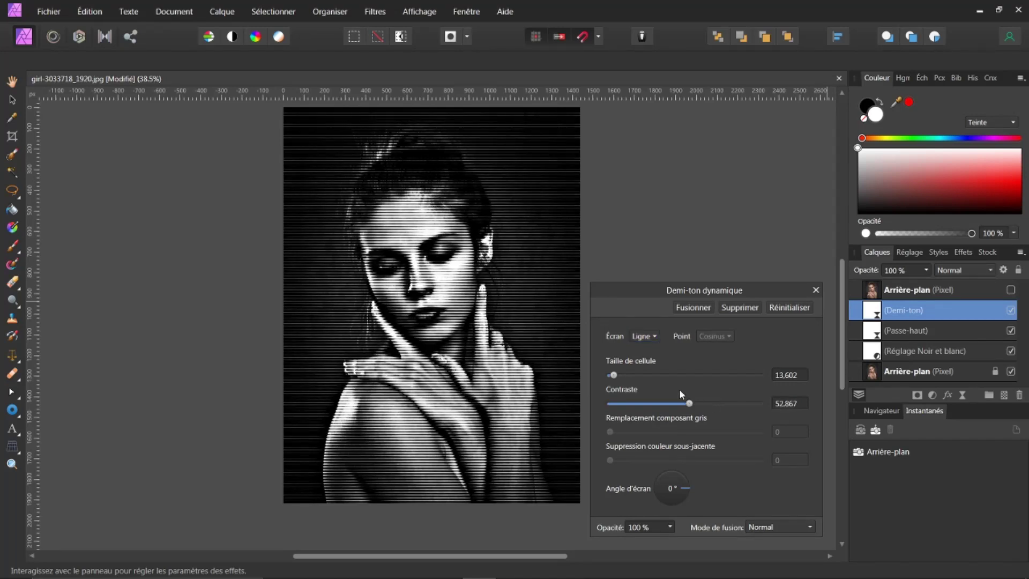
Step: Set the Demi-ton filter's cell size to 10 and its contrast to 50, closing the filter settings
scroll(447, 294, up, 2)
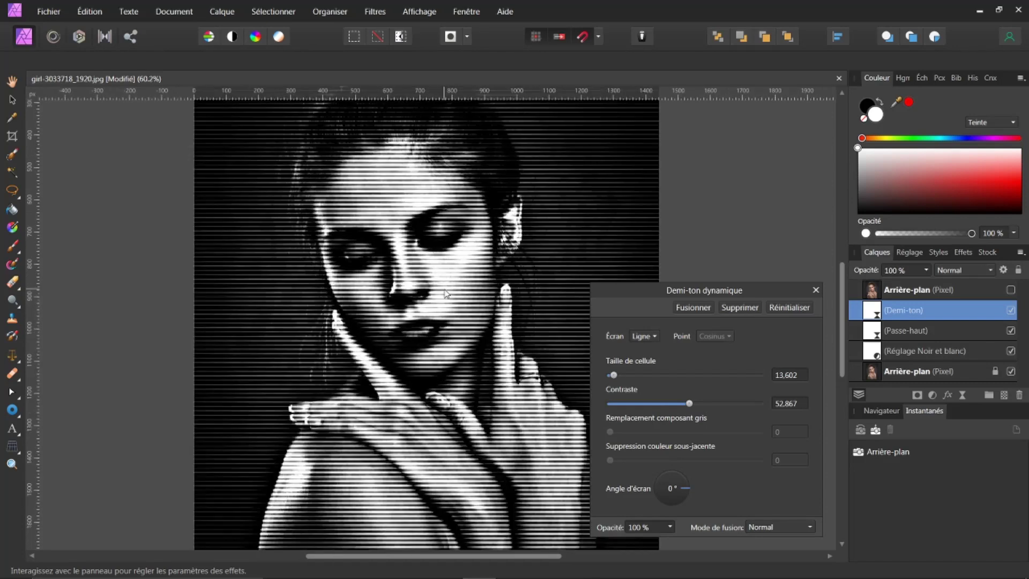
scroll(448, 294, up, 1)
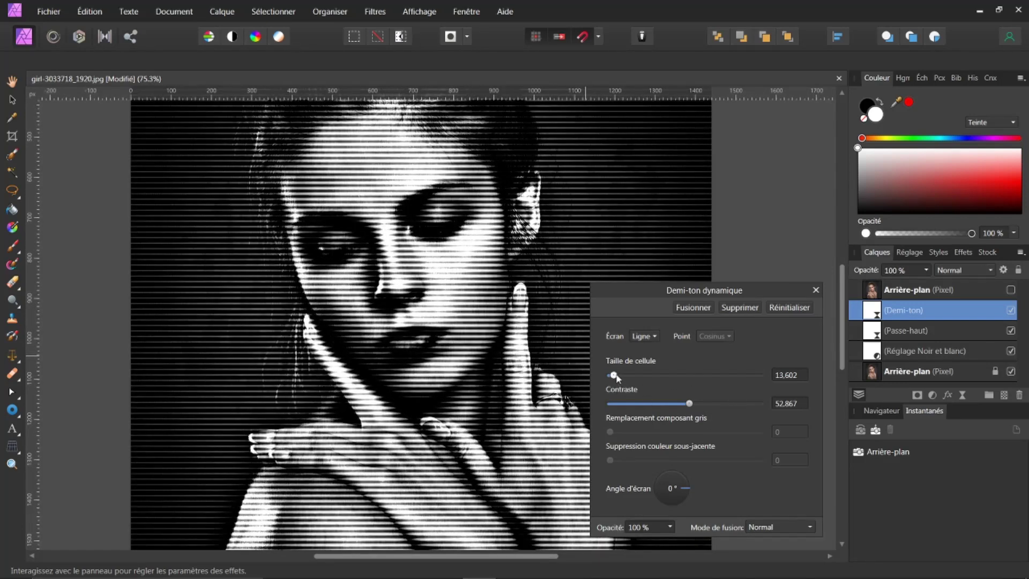
drag(614, 377, 611, 375)
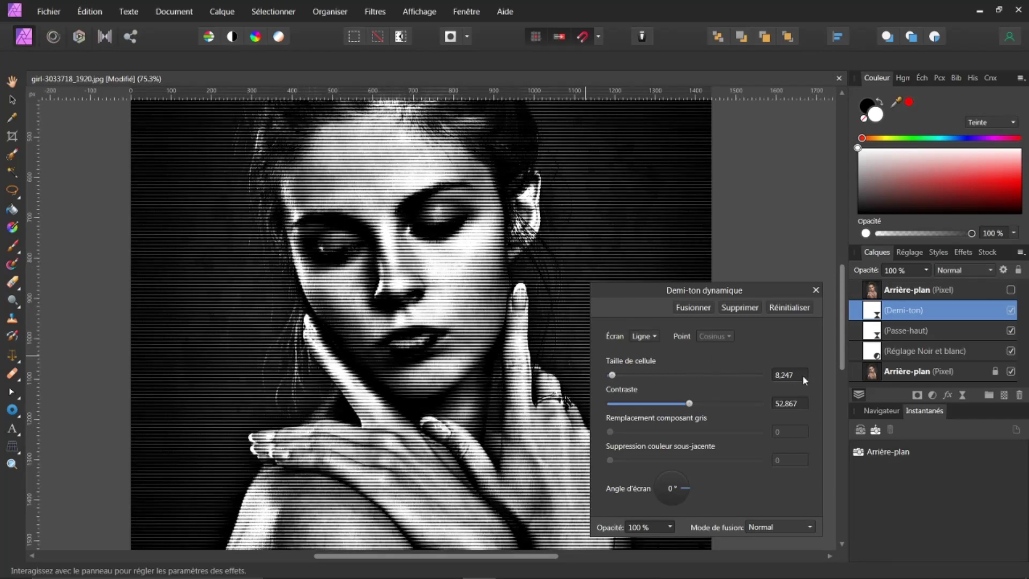
click(786, 377)
text(10)
key(Return)
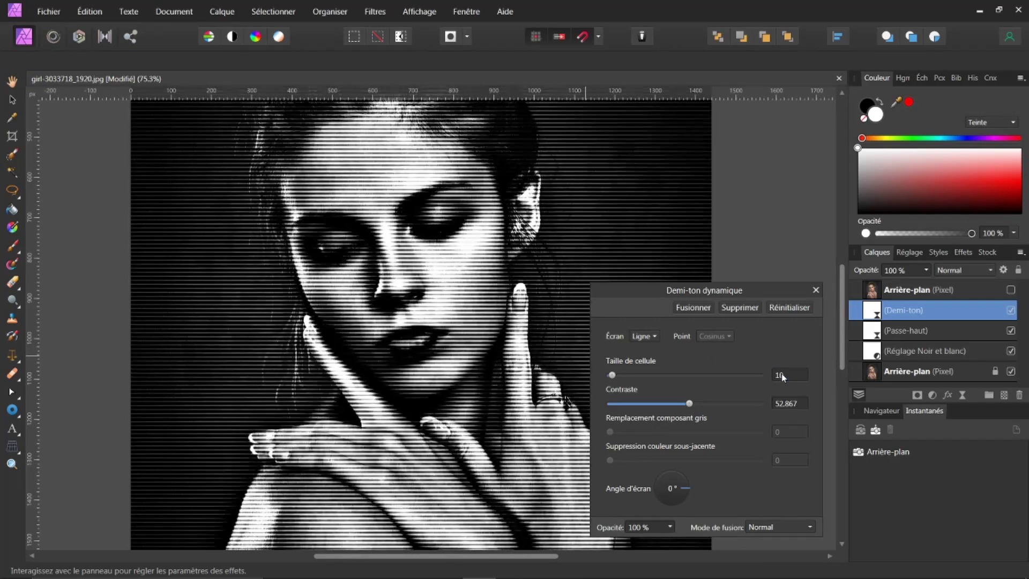
click(784, 405)
text(50)
key(Return)
click(816, 290)
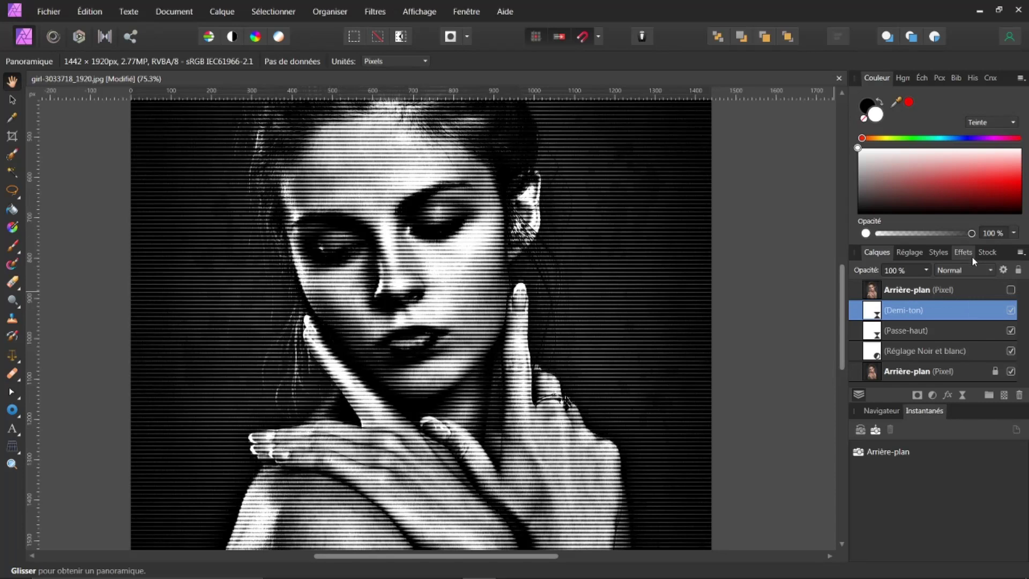
Step: Set the Demi-ton layer's blend mode to Lumière tamisée and check the line effect on the face up close
click(990, 270)
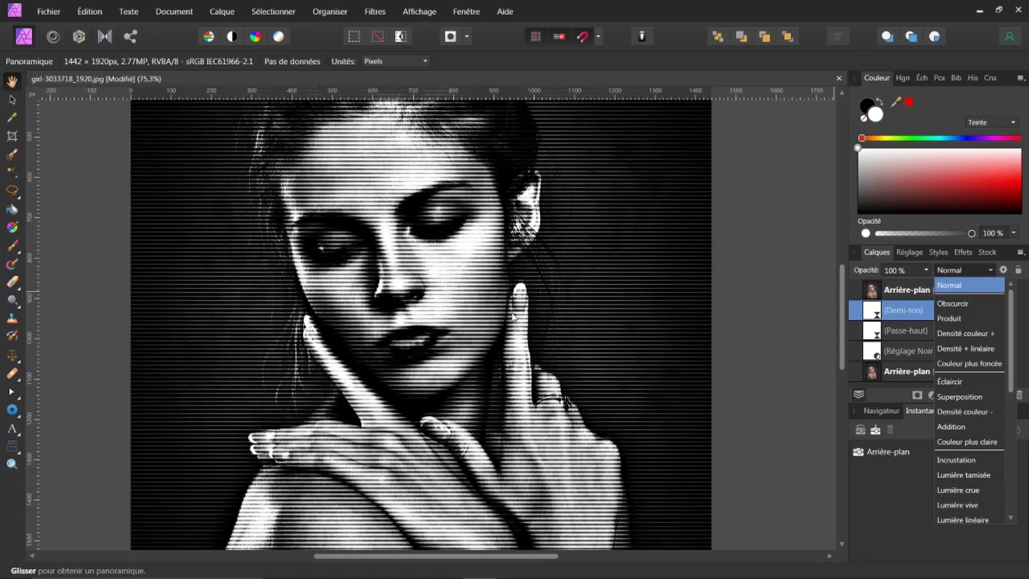
scroll(518, 323, down, 2)
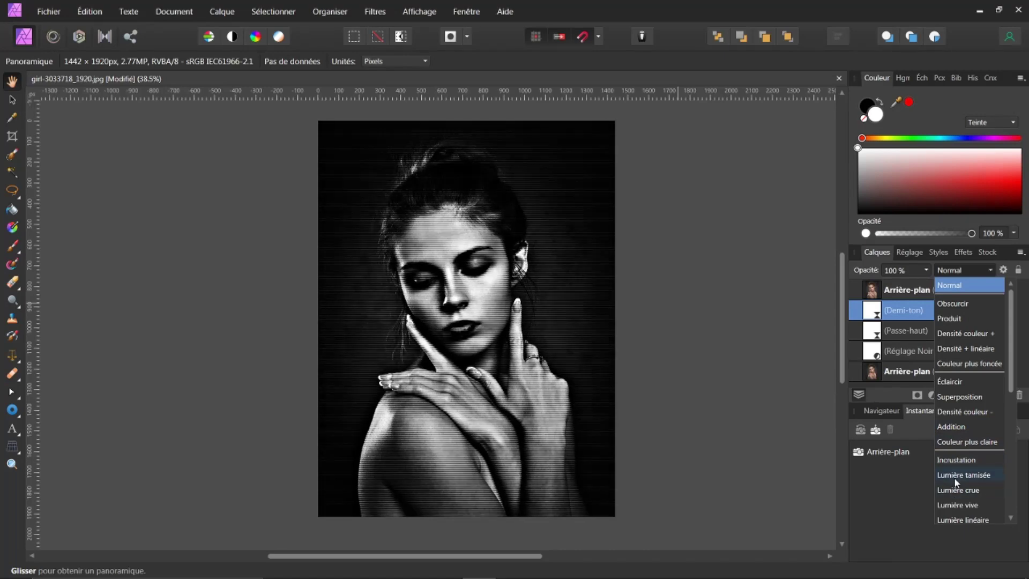
click(955, 476)
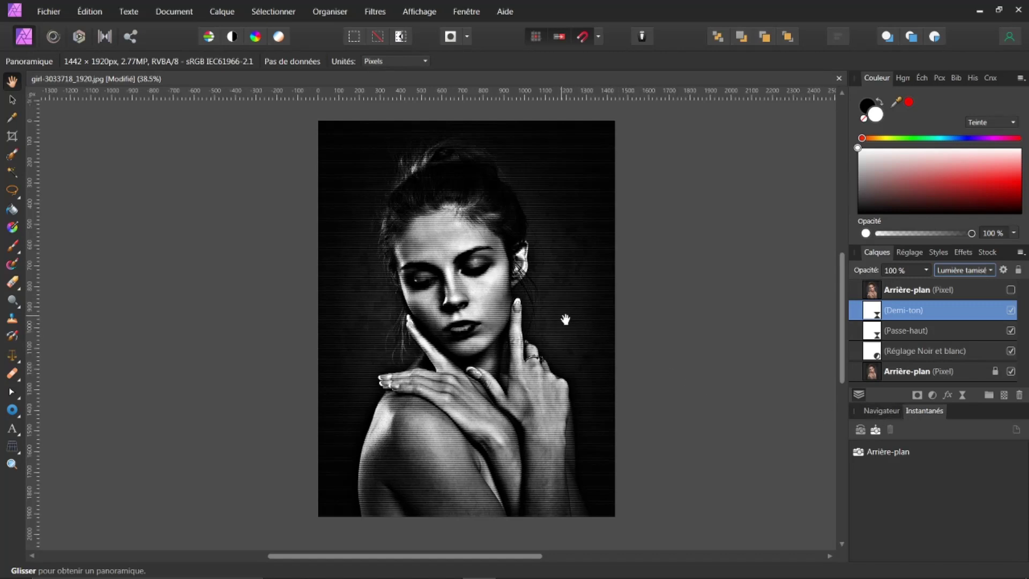
scroll(565, 319, up, 3)
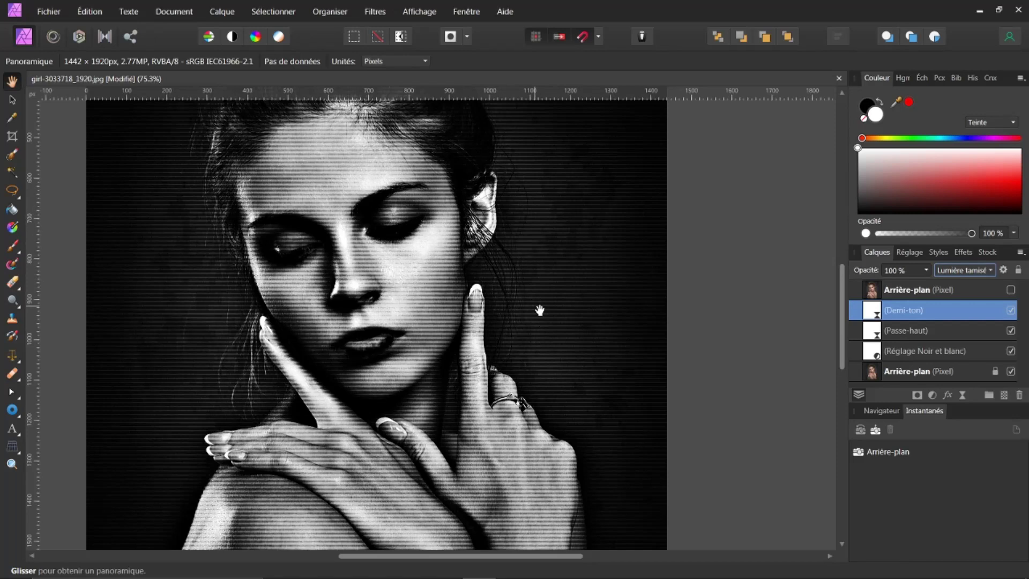
scroll(535, 317, down, 2)
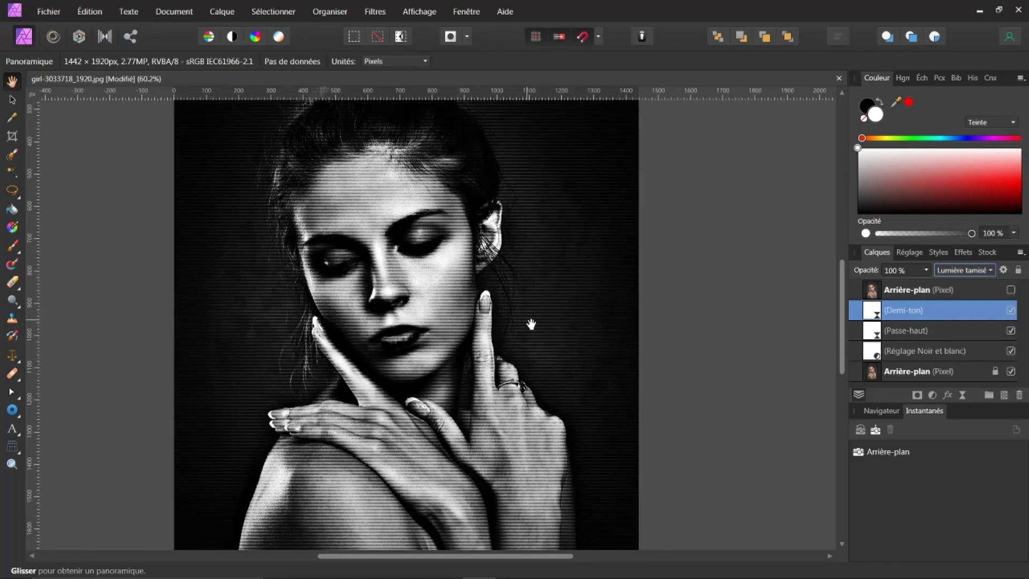
scroll(532, 324, down, 1)
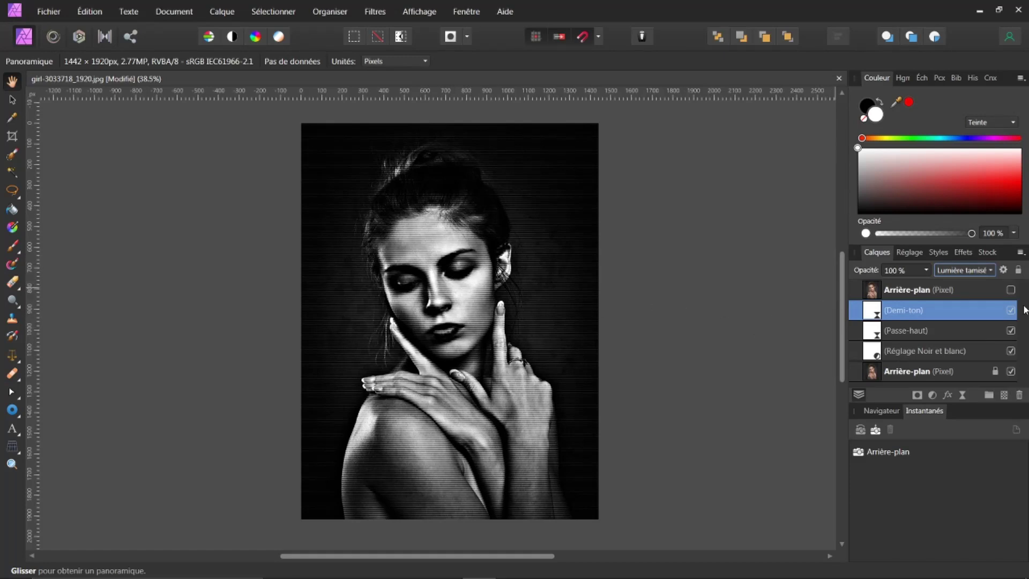
Step: Show the top colour copy and select the whole woman on it with the selection brush, including hair, arms and hands
click(1011, 290)
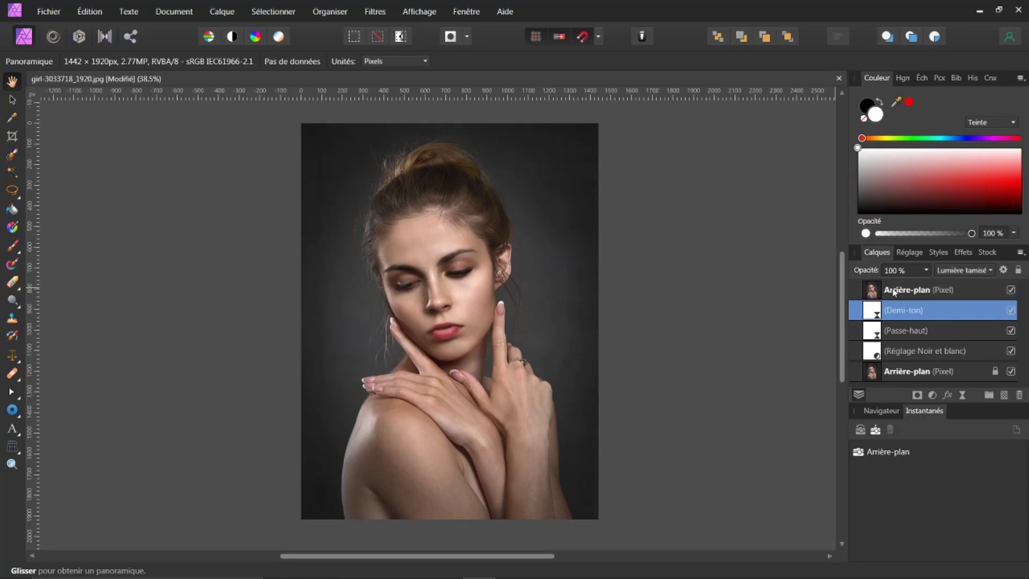
click(874, 292)
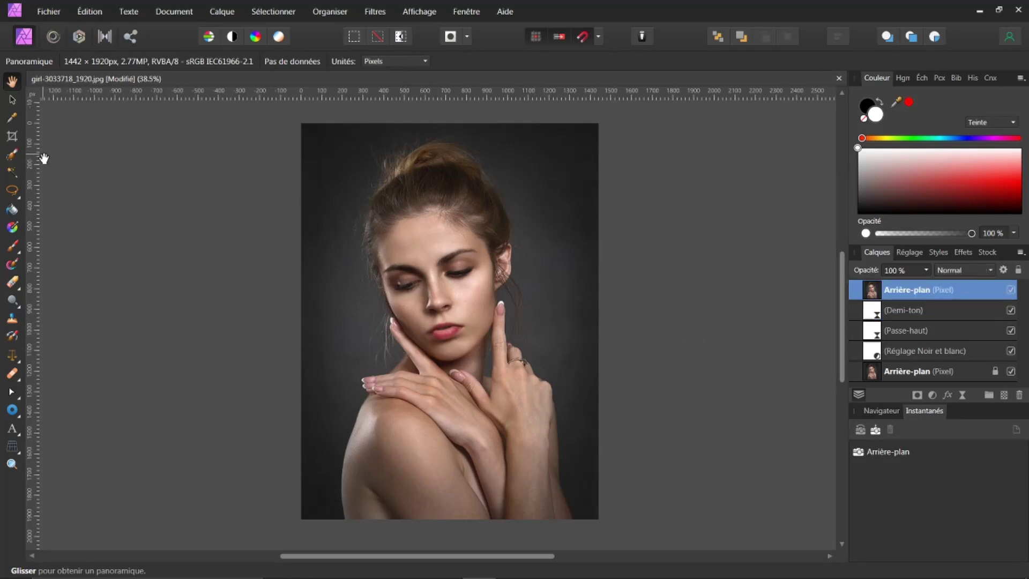
click(16, 160)
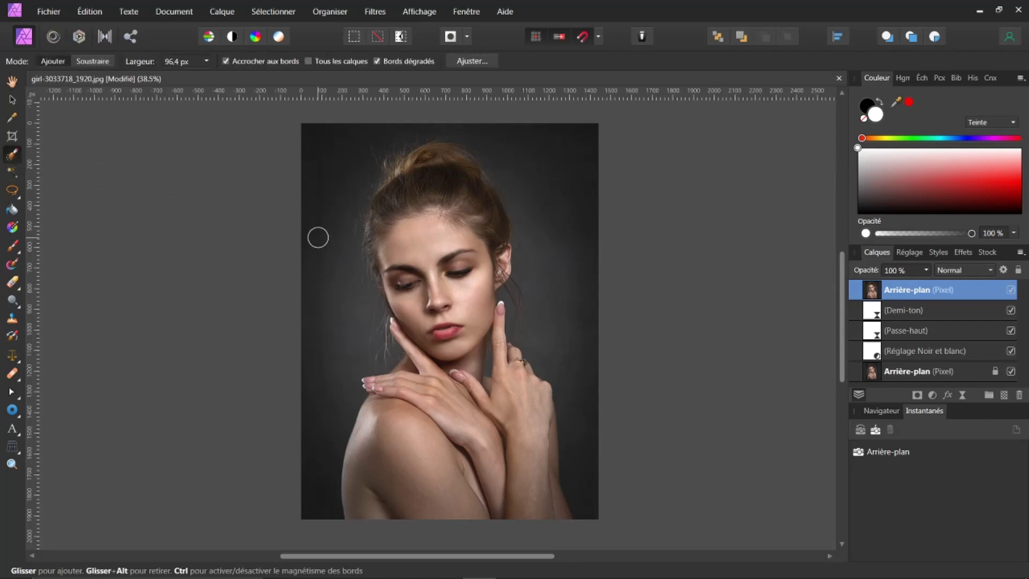
mouse_move(417, 247)
mouse_down()
mouse_move(393, 253)
mouse_move(394, 218)
mouse_move(444, 162)
mouse_move(479, 205)
mouse_move(492, 278)
mouse_move(462, 290)
mouse_move(454, 329)
mouse_move(427, 273)
mouse_move(408, 260)
mouse_move(405, 289)
mouse_up()
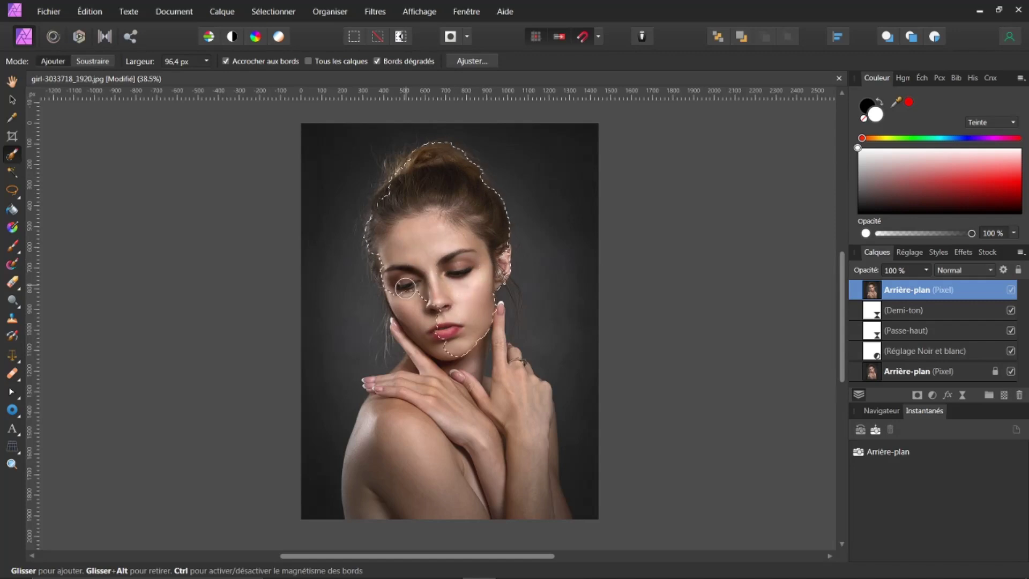
mouse_move(424, 327)
mouse_down()
mouse_move(400, 392)
mouse_move(385, 492)
mouse_move(455, 509)
mouse_move(537, 504)
mouse_move(551, 516)
mouse_move(534, 415)
mouse_up()
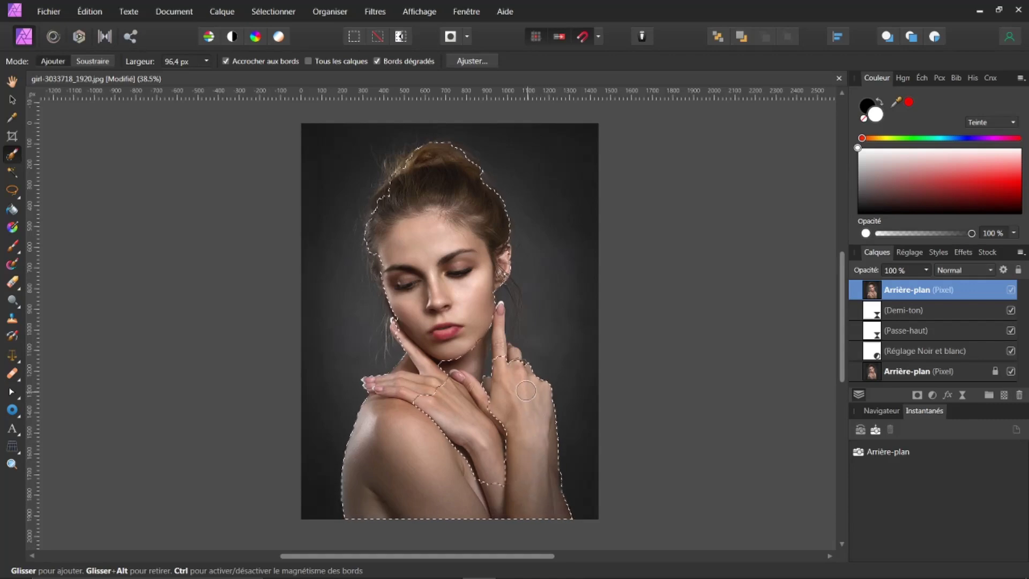
drag(501, 375, 496, 372)
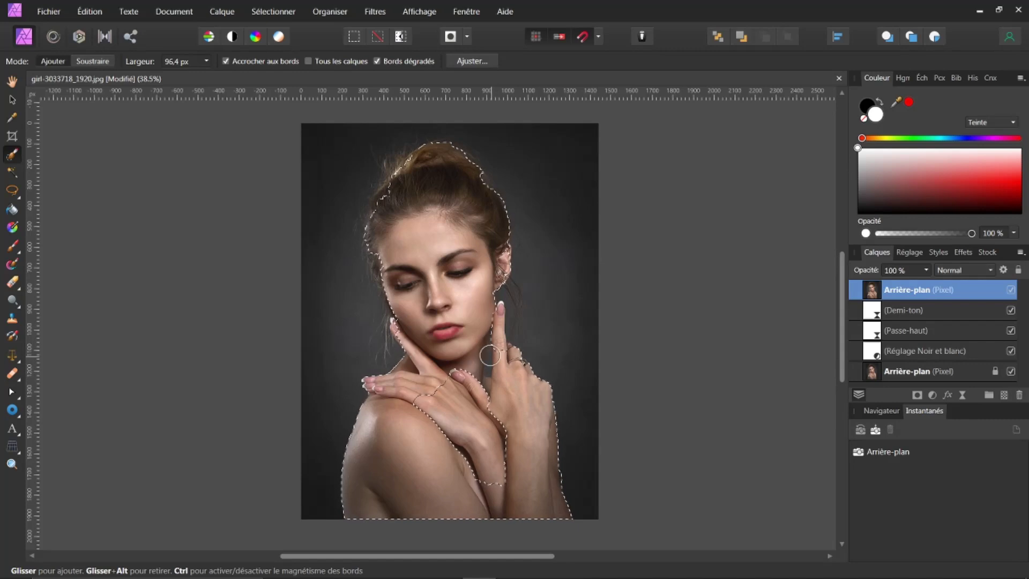
drag(451, 394, 490, 472)
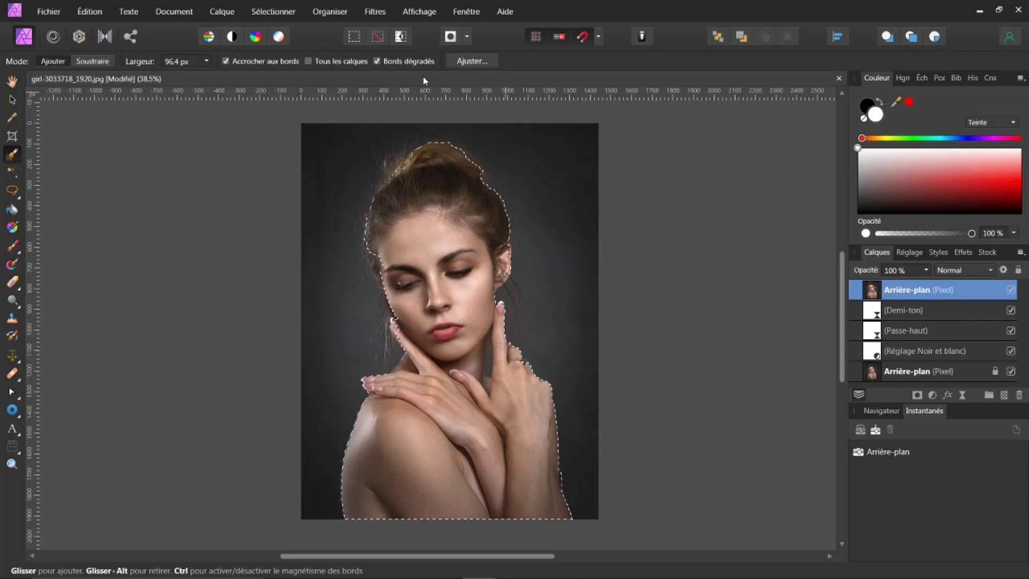
Step: Invert the selection, mask the background out of the Demi-ton filter with the colour copy hidden, and deselect
click(261, 13)
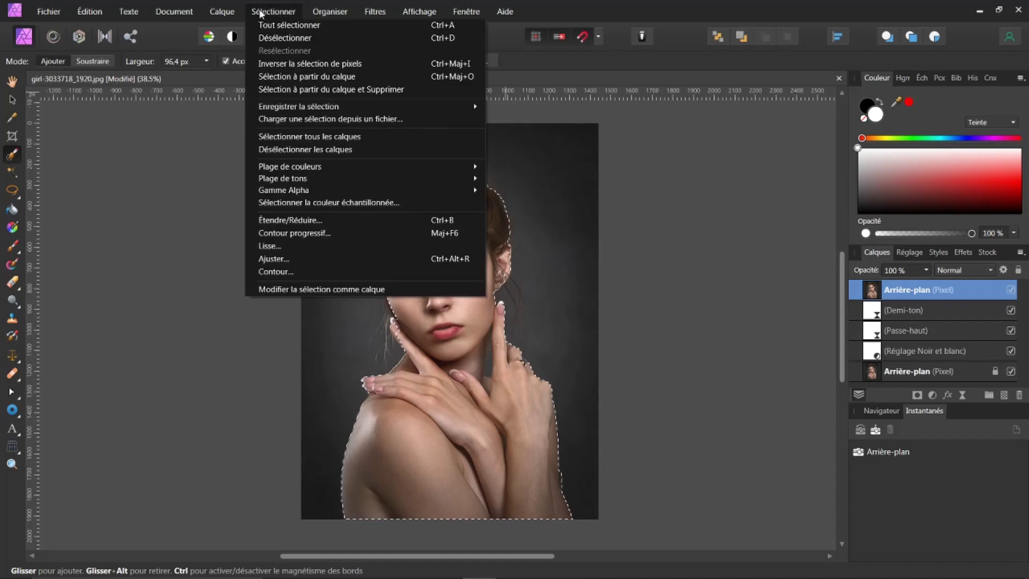
click(277, 65)
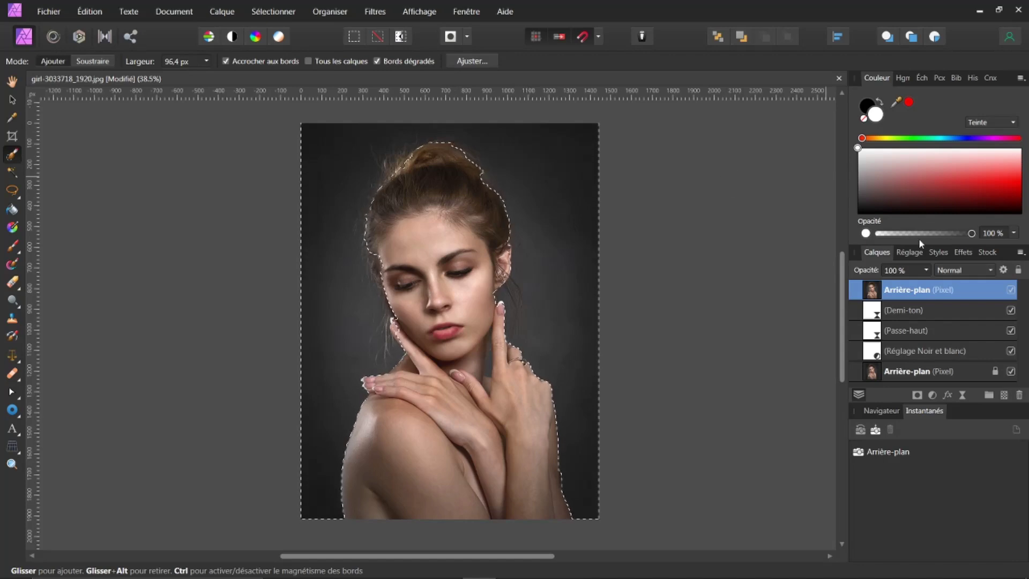
click(876, 314)
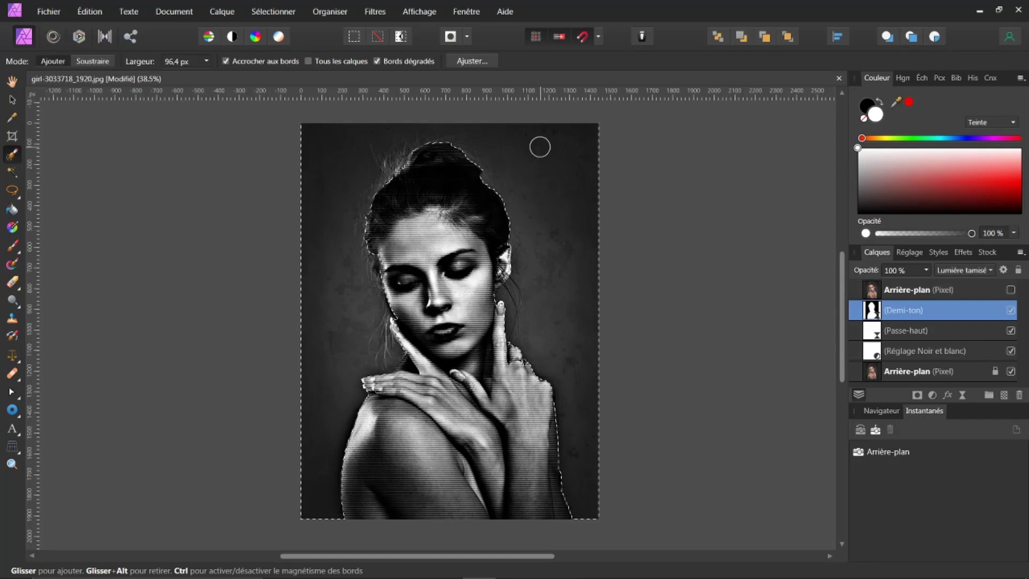
click(275, 11)
click(268, 38)
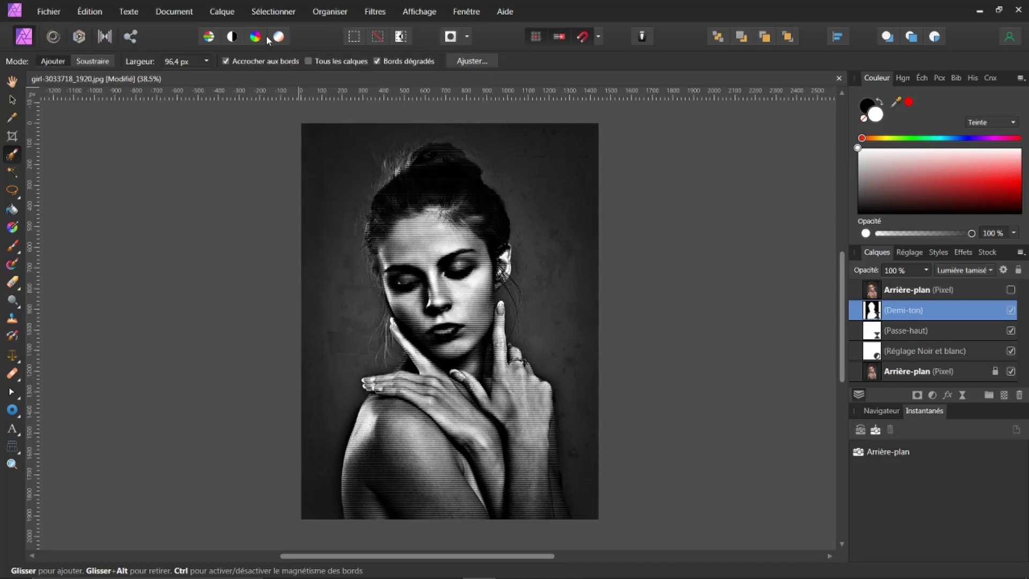
Step: Check the lines with the colour copy toggled, then add a mask to the Demi-ton filter and invert it to white
click(1011, 291)
click(1011, 290)
scroll(506, 348, up, 3)
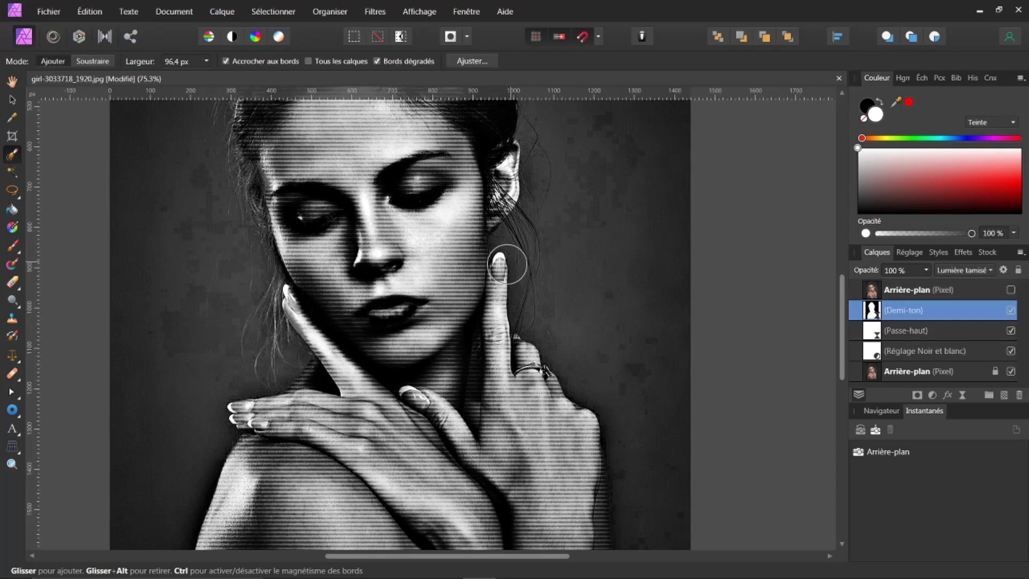
scroll(507, 264, down, 1)
scroll(505, 268, down, 1)
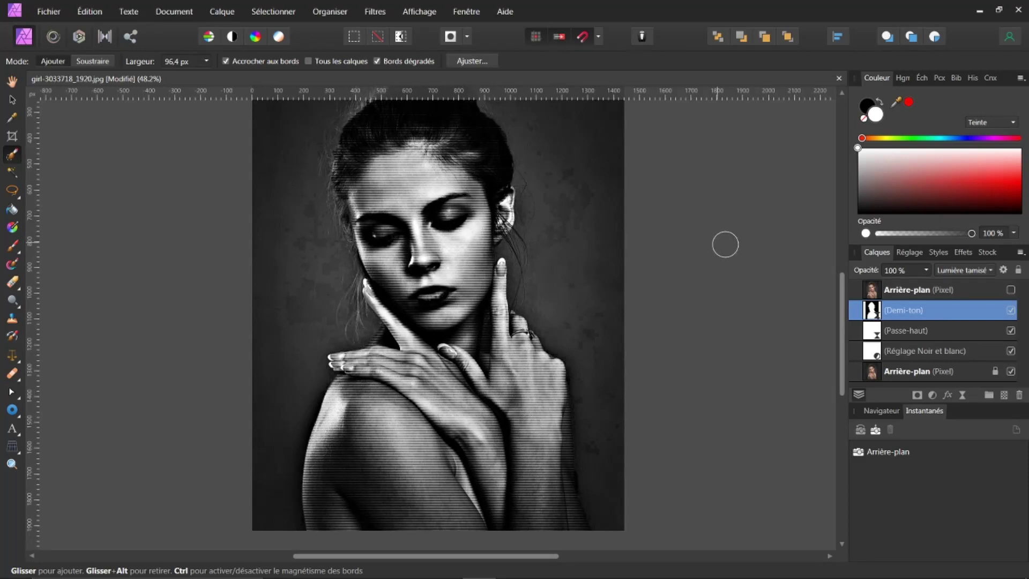
click(917, 396)
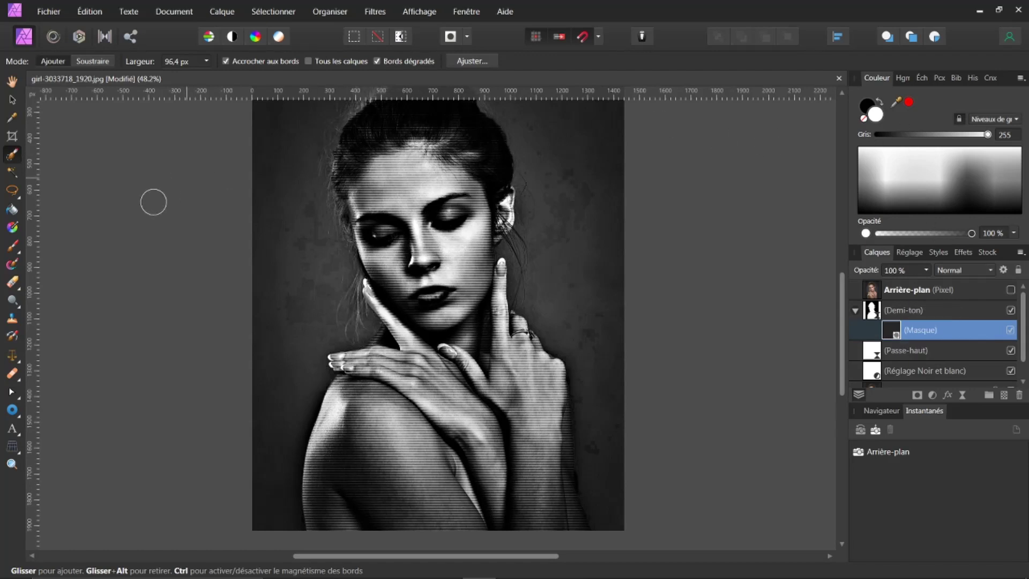
click(12, 227)
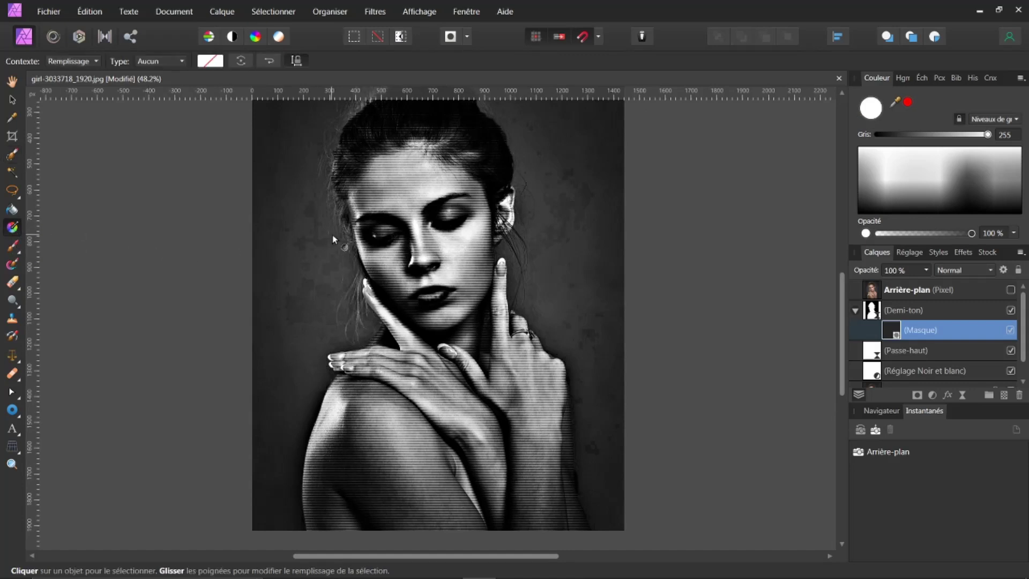
scroll(345, 244, down, 1)
key(ctrl+i)
mouse_move(842, 322)
mouse_down()
mouse_move(842, 293)
mouse_move(842, 306)
mouse_up()
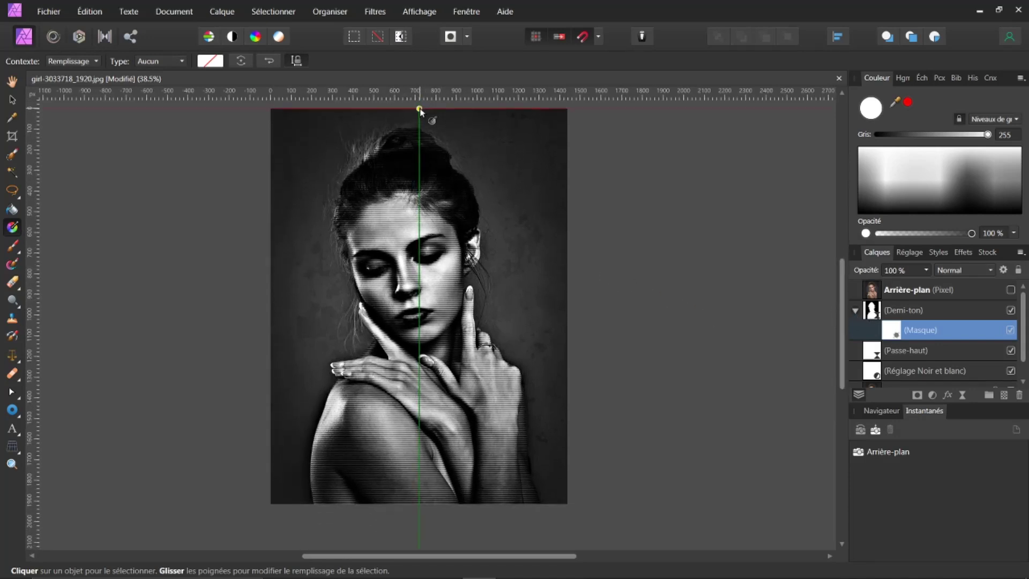
Step: Apply a vertical white-to-black linear gradient to the Demi-ton mask, running from the image's top edge to its bottom edge
drag(420, 110, 419, 505)
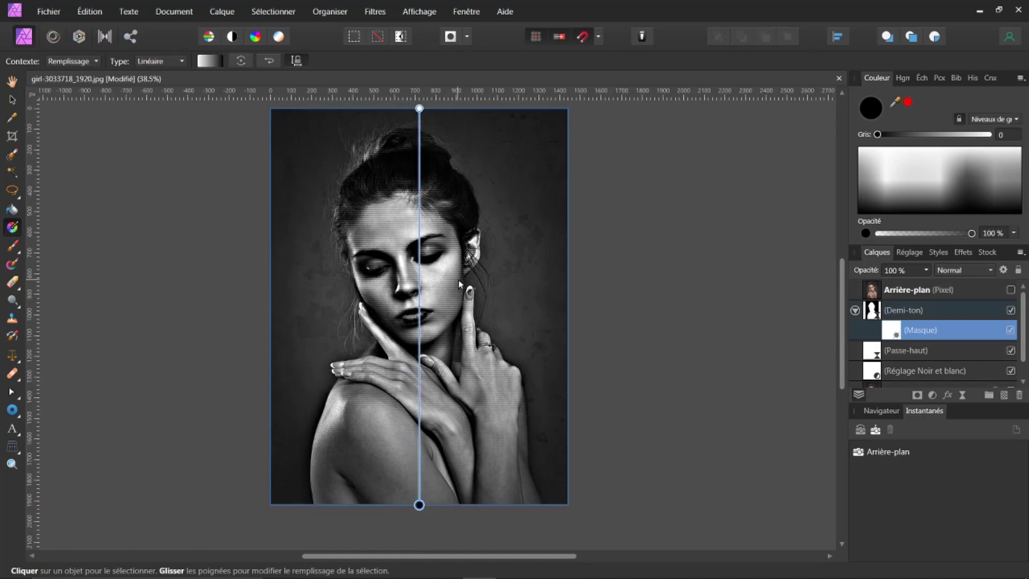
scroll(458, 281, up, 2)
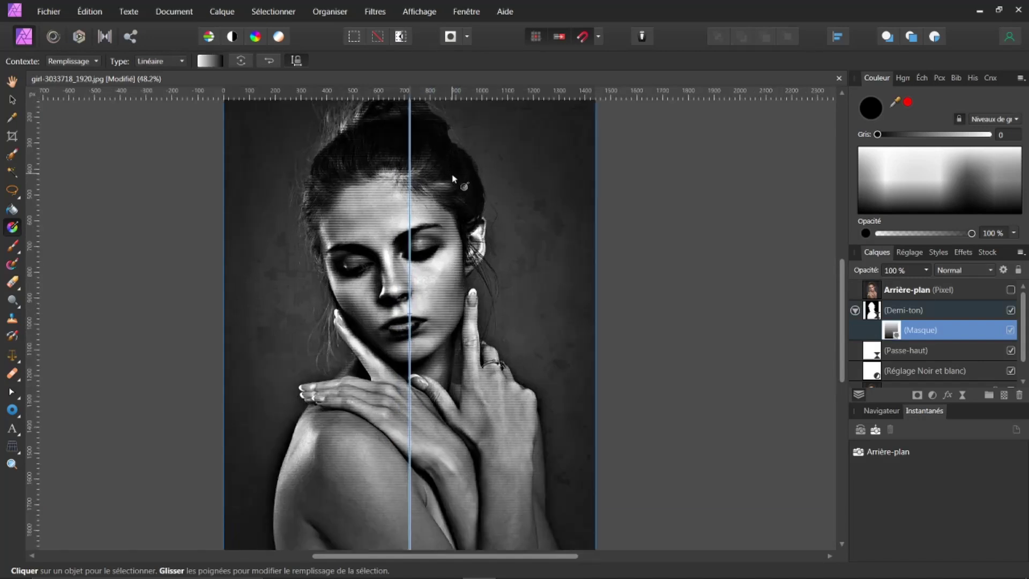
scroll(453, 180, down, 2)
scroll(453, 180, down, 1)
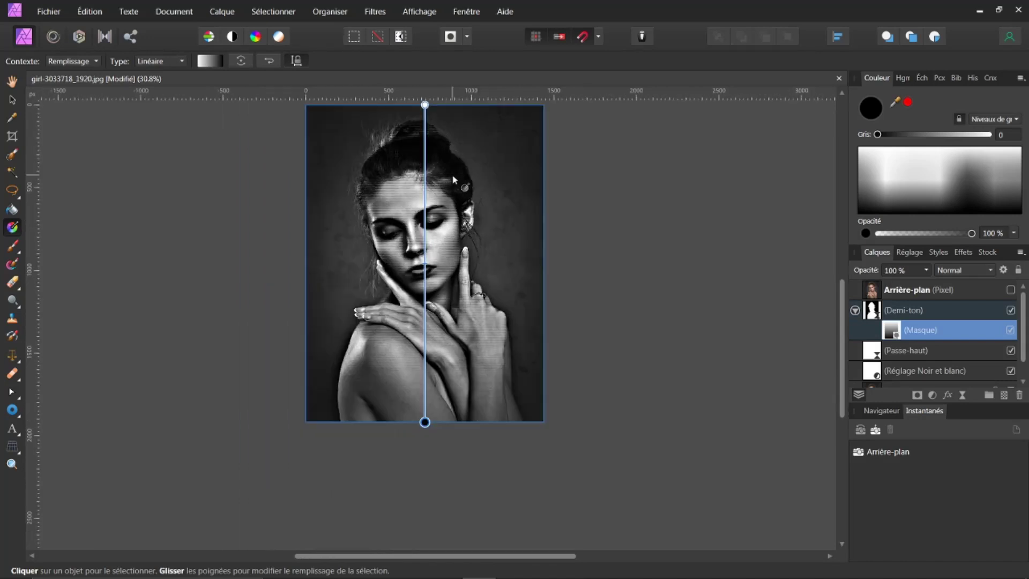
Step: Move the white end of the mask gradient down to chin level, leaving the black end at the image's bottom edge
drag(424, 103, 425, 207)
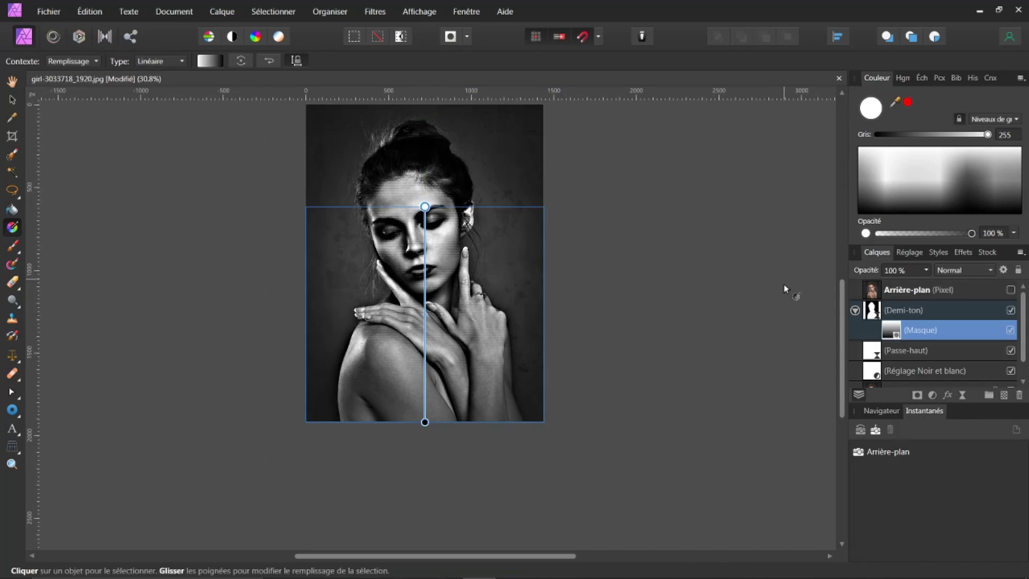
scroll(841, 306, up, 2)
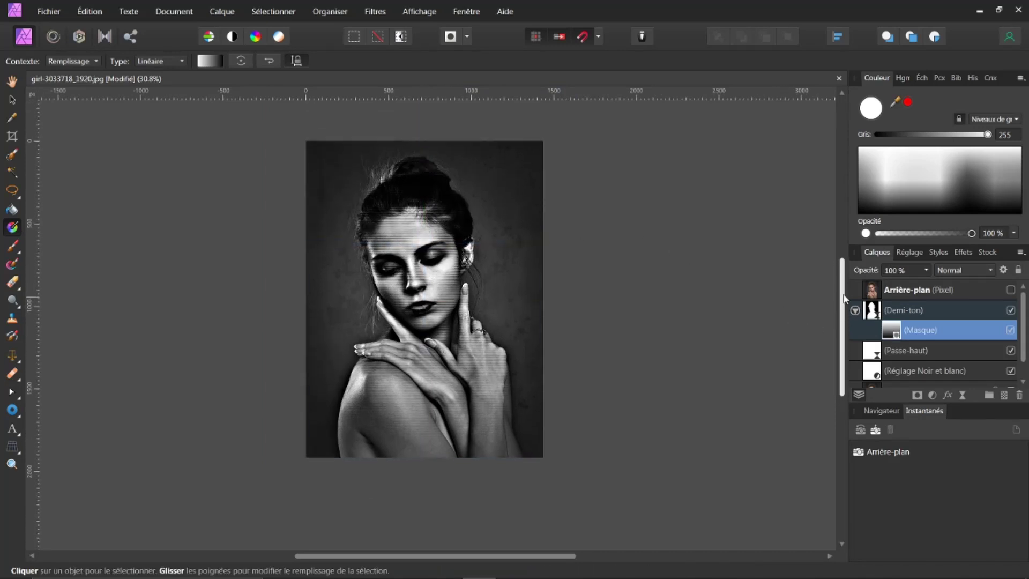
scroll(346, 276, up, 1)
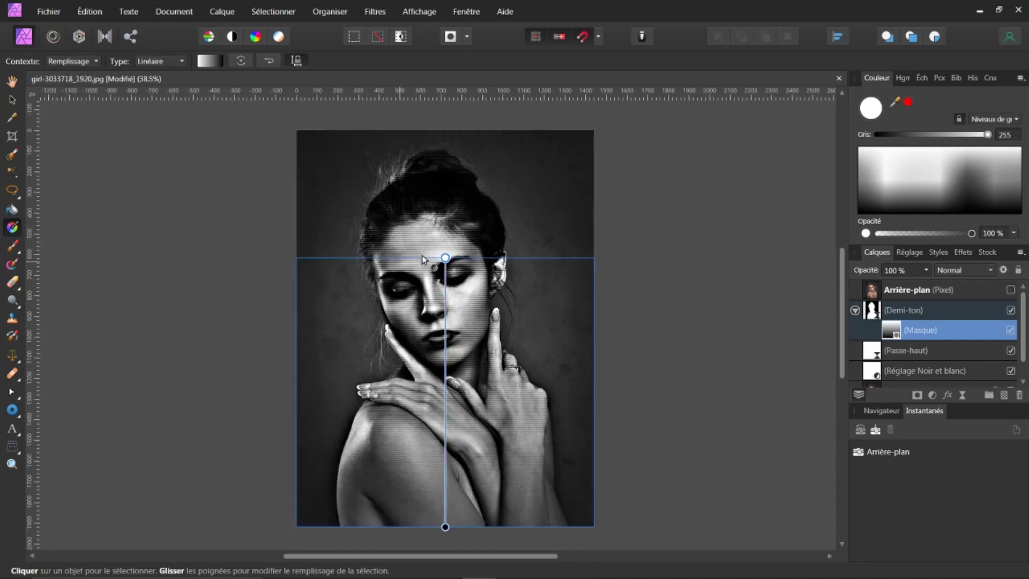
drag(438, 280, 438, 297)
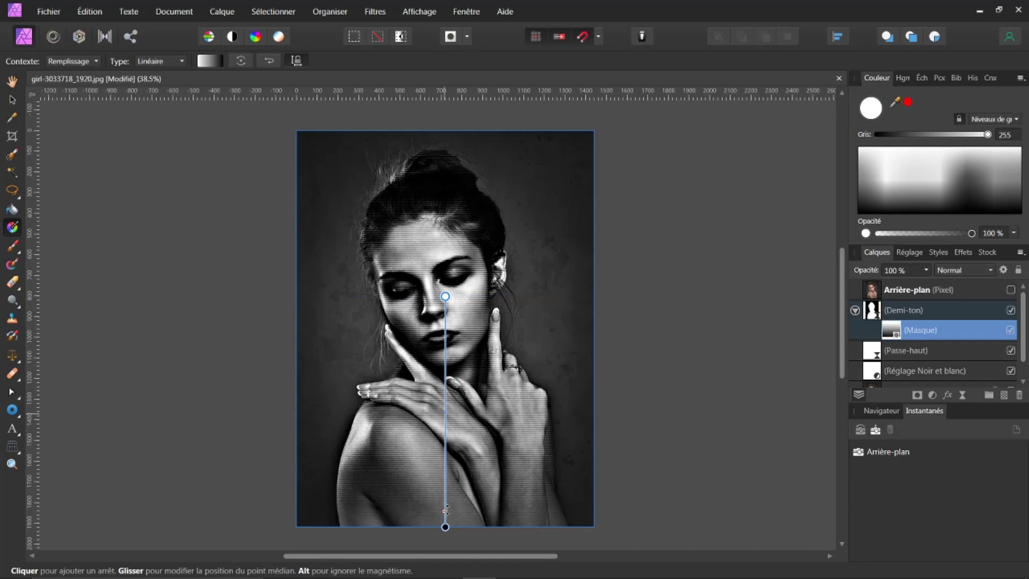
mouse_move(452, 470)
mouse_down()
mouse_move(444, 295)
mouse_move(445, 337)
mouse_up()
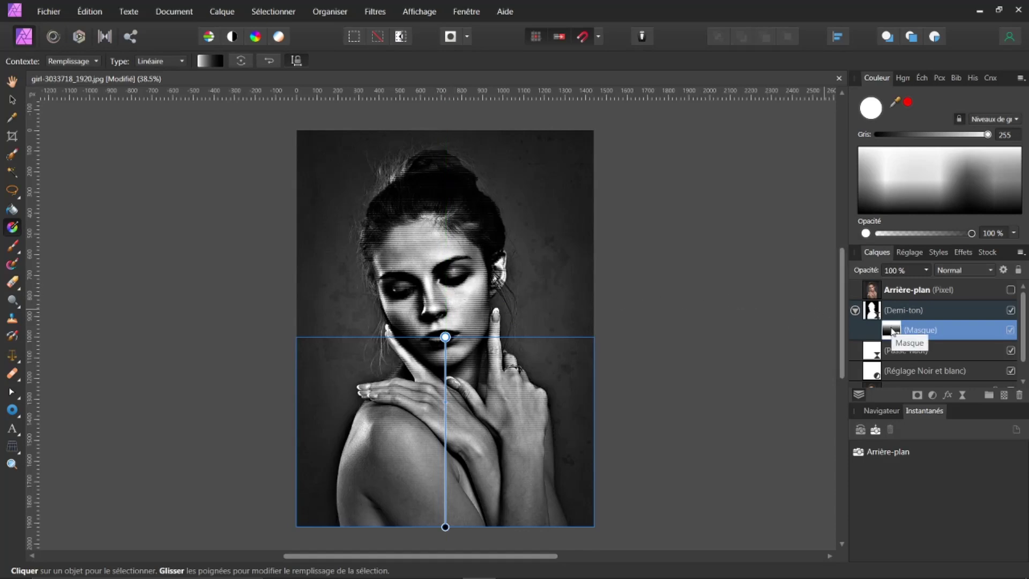
drag(444, 337, 445, 353)
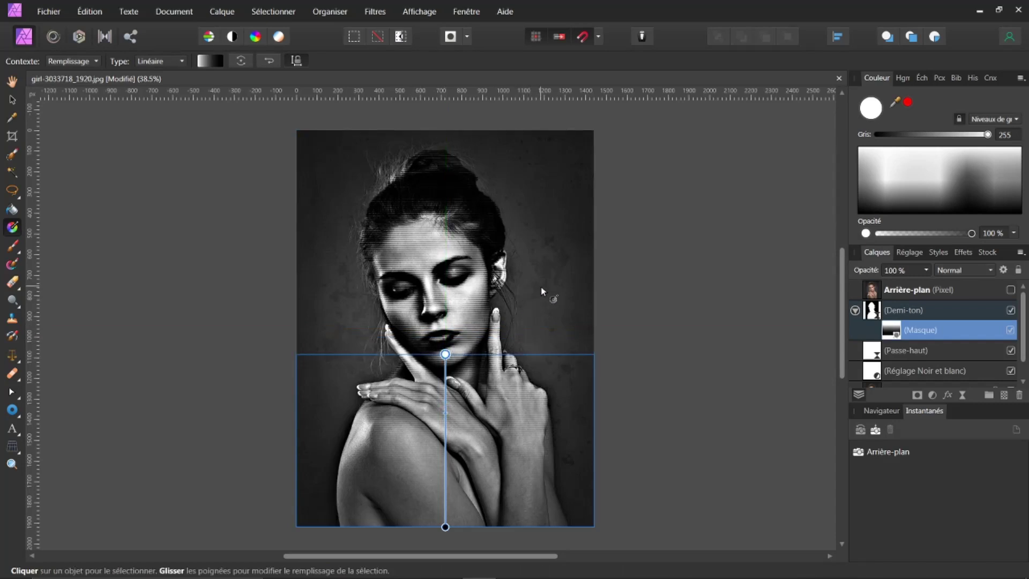
Step: Collapse the Demi-ton layer, add a new pixel layer directly above it, and fill that layer with black
click(871, 291)
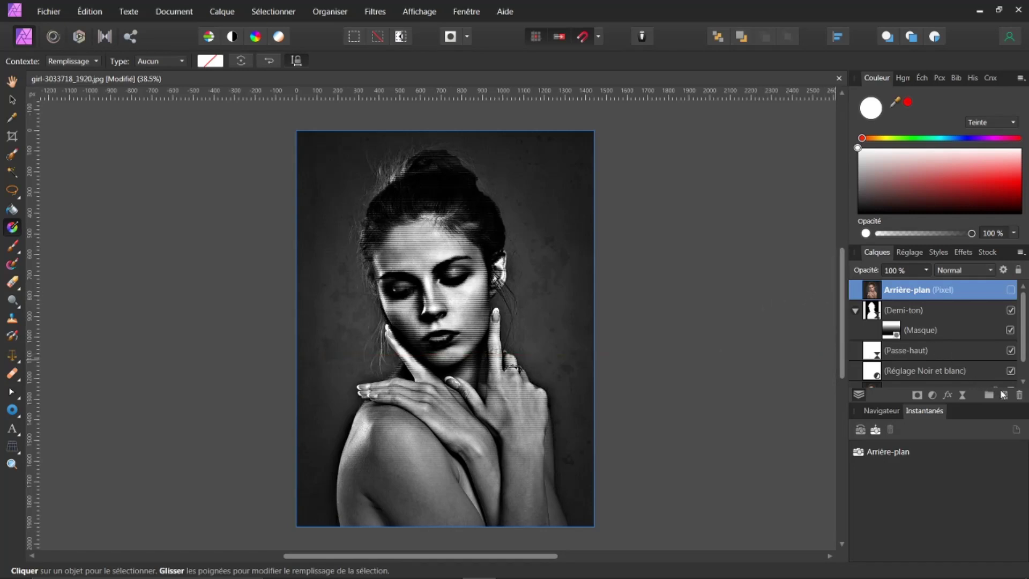
click(896, 313)
click(856, 310)
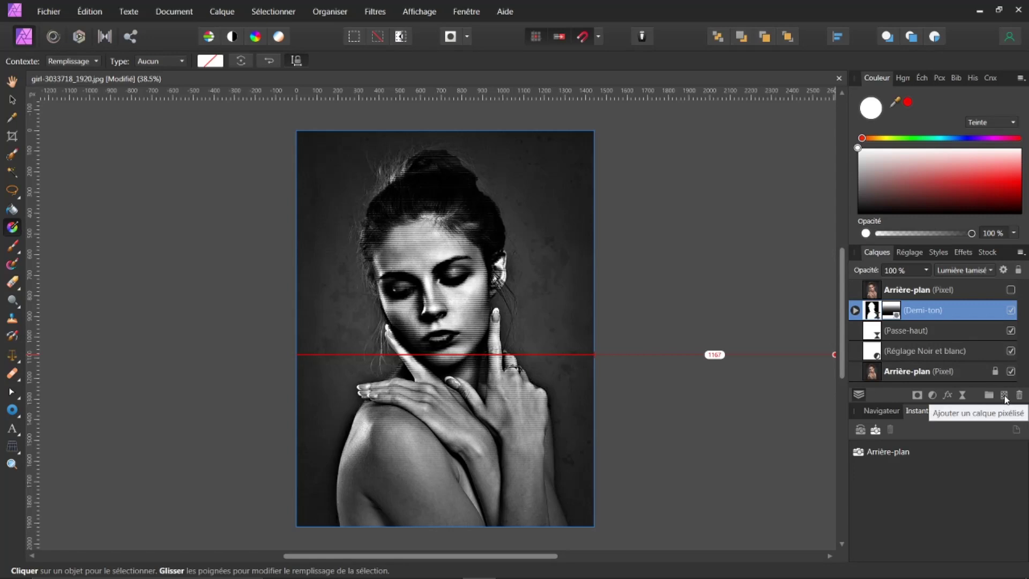
click(1004, 395)
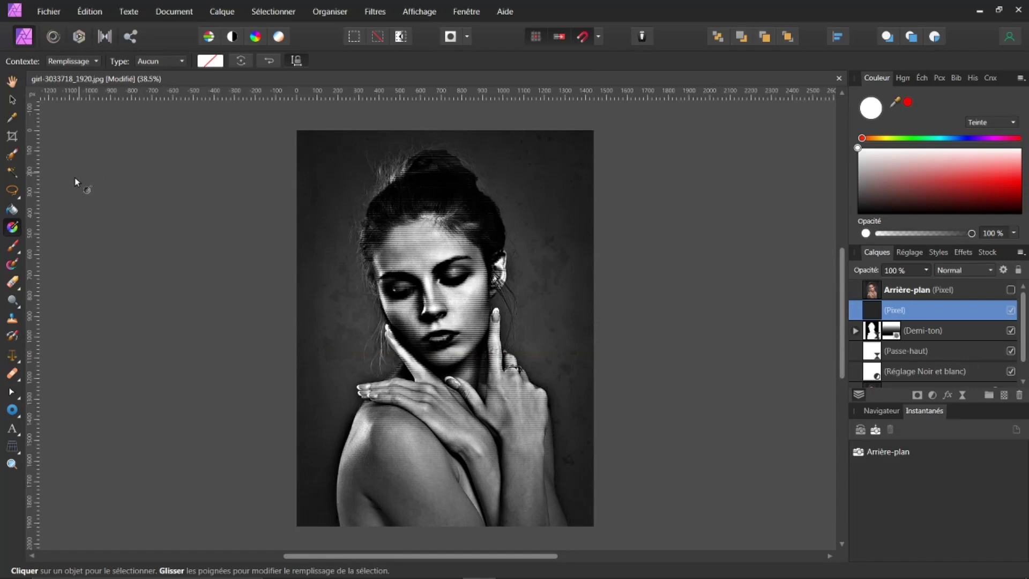
click(12, 210)
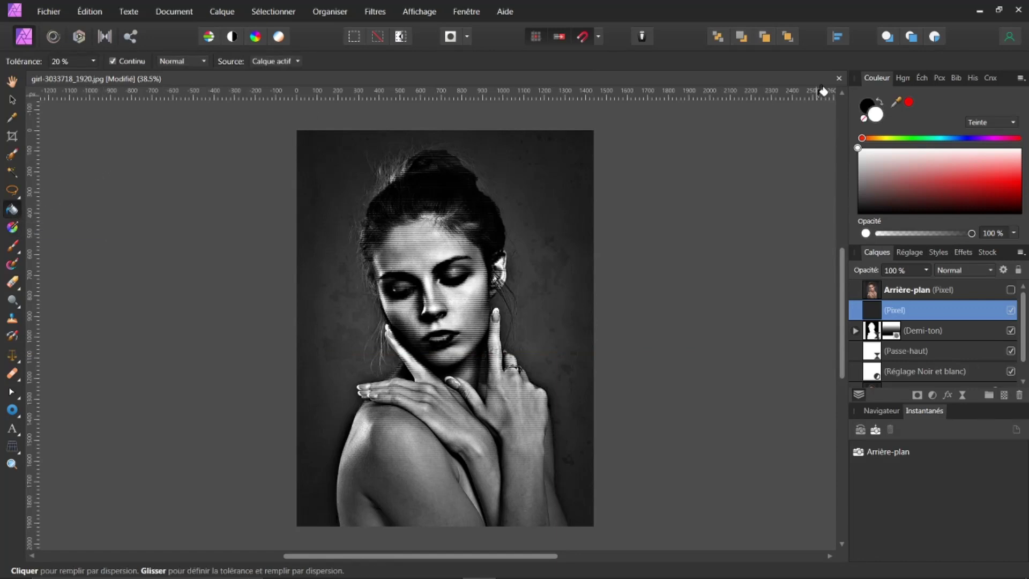
click(879, 102)
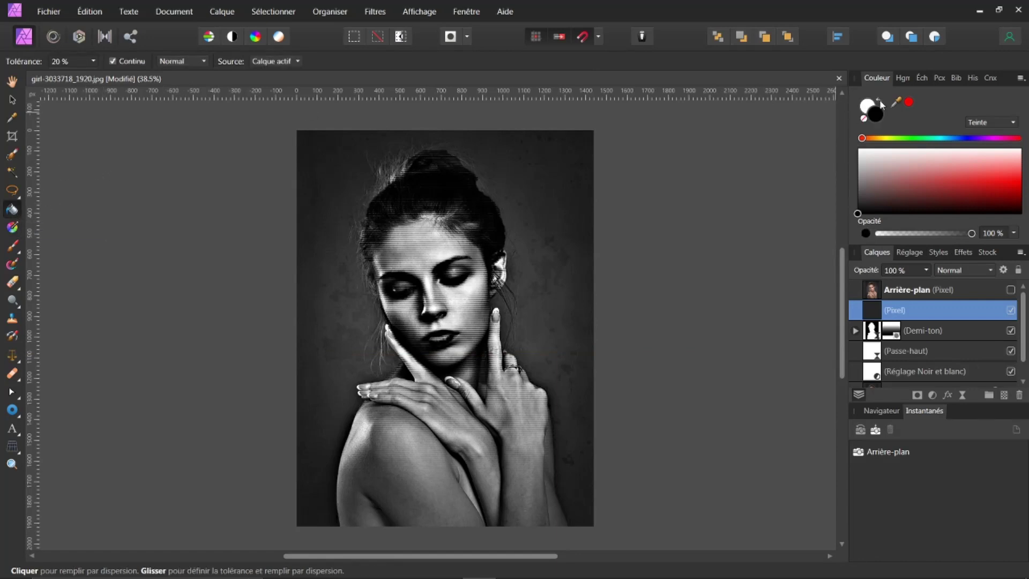
click(483, 261)
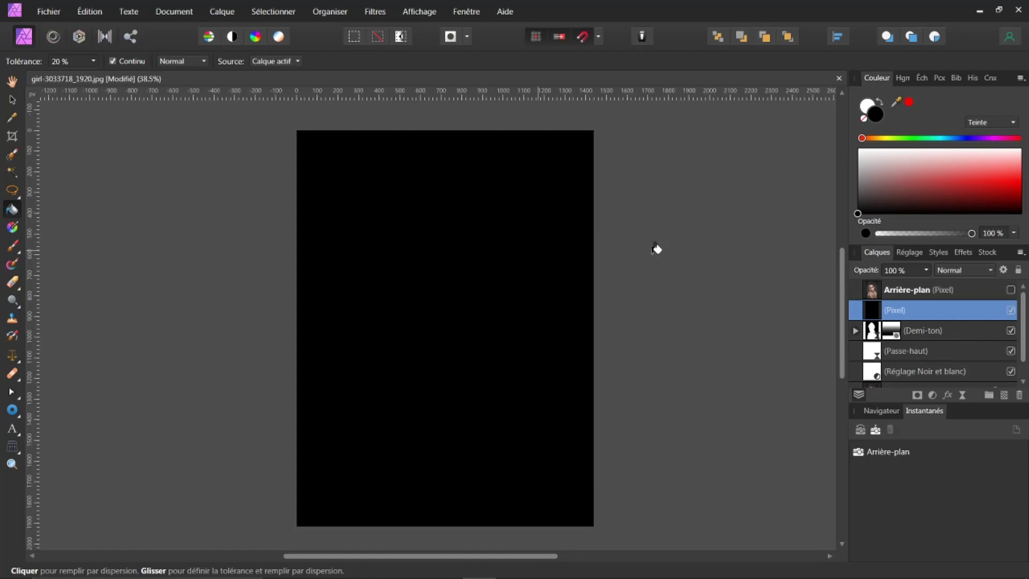
Step: Lower the black layer's opacity to 80% and toggle its visibility to compare the darkening
drag(872, 273, 862, 272)
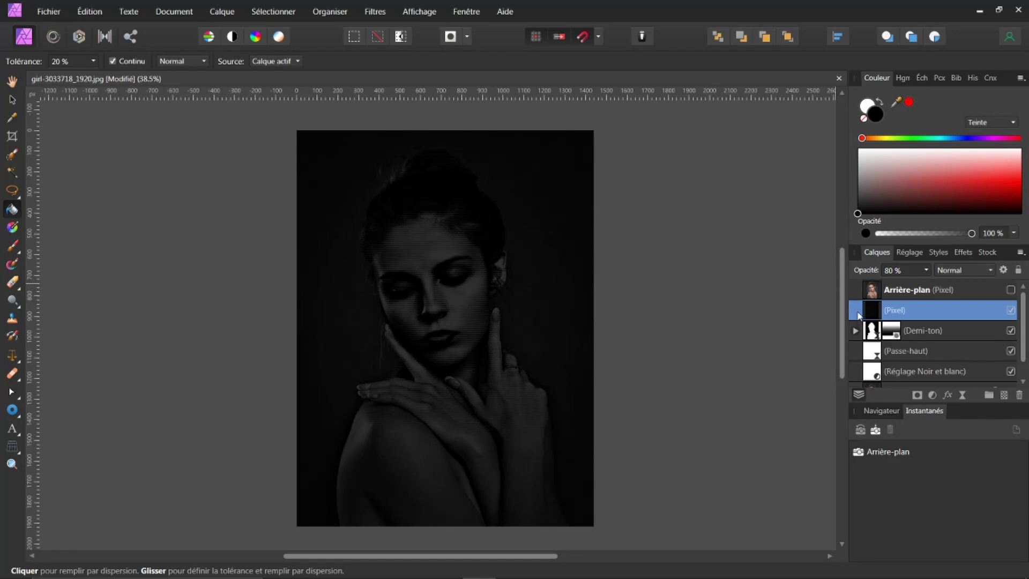
click(1011, 312)
click(1011, 312)
Step: Add a mask to the black layer and paint black on it over the face with a large soft brush
click(917, 396)
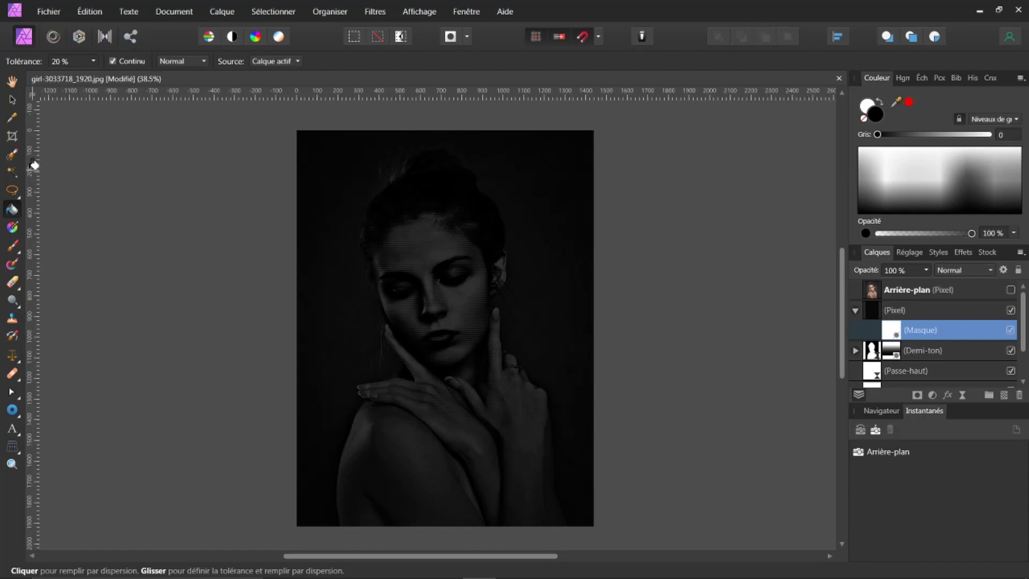
click(13, 247)
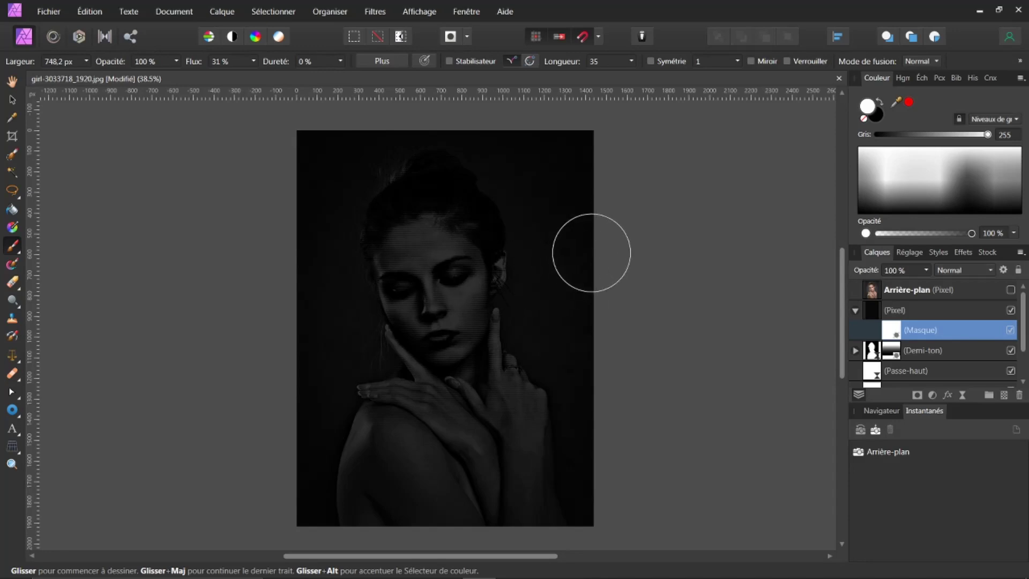
click(879, 115)
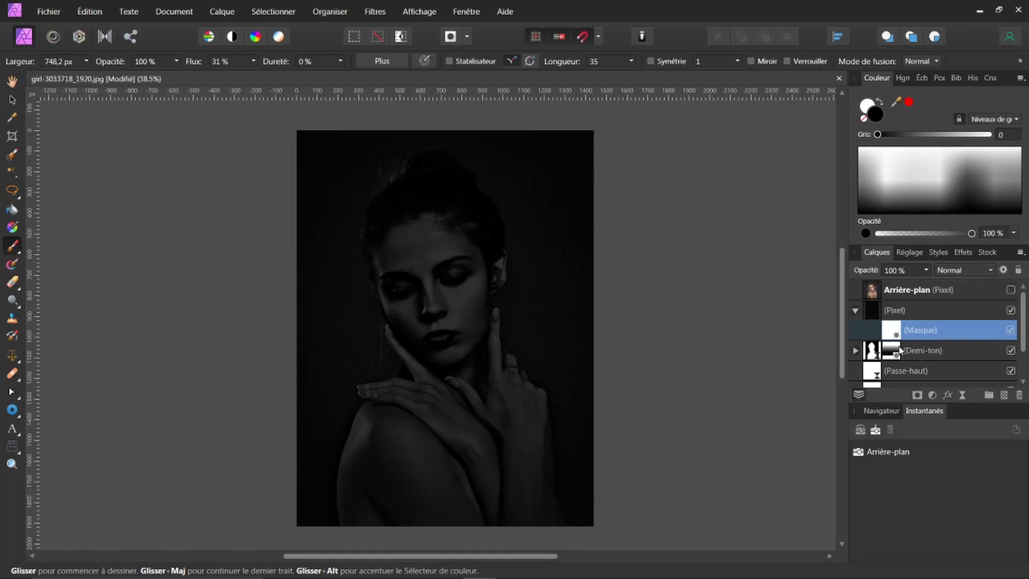
mouse_move(558, 288)
mouse_down()
mouse_move(483, 287)
mouse_move(446, 263)
mouse_move(452, 275)
mouse_move(451, 255)
mouse_move(417, 220)
mouse_move(454, 275)
mouse_move(458, 304)
mouse_move(462, 285)
mouse_move(430, 238)
mouse_move(464, 285)
mouse_move(461, 308)
mouse_move(445, 261)
mouse_move(493, 365)
mouse_move(472, 263)
mouse_move(450, 232)
mouse_move(384, 204)
mouse_move(449, 215)
mouse_move(517, 260)
mouse_up()
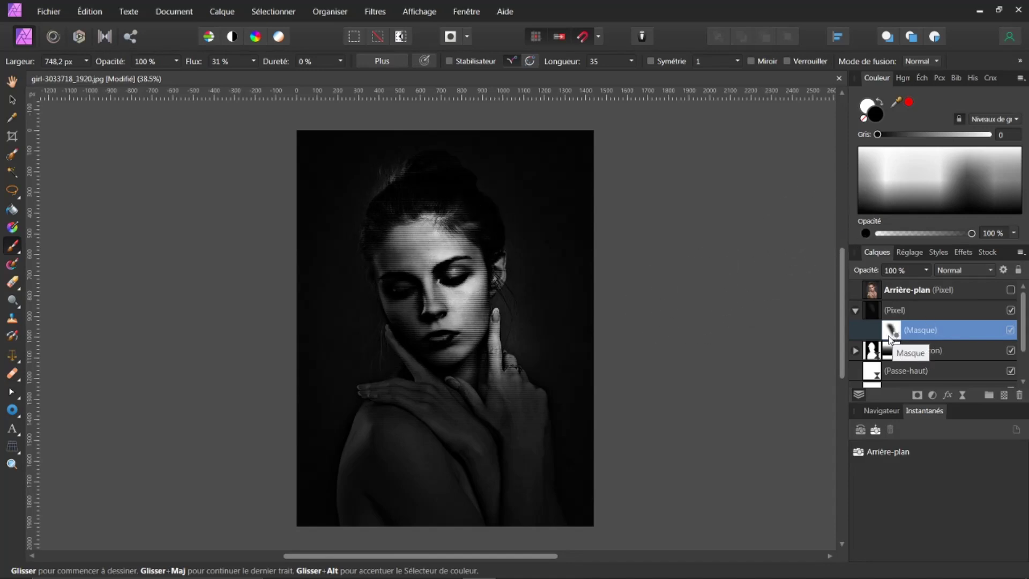
Step: Set the opacity of the black layer's mask to 70% and collapse the layer
click(873, 306)
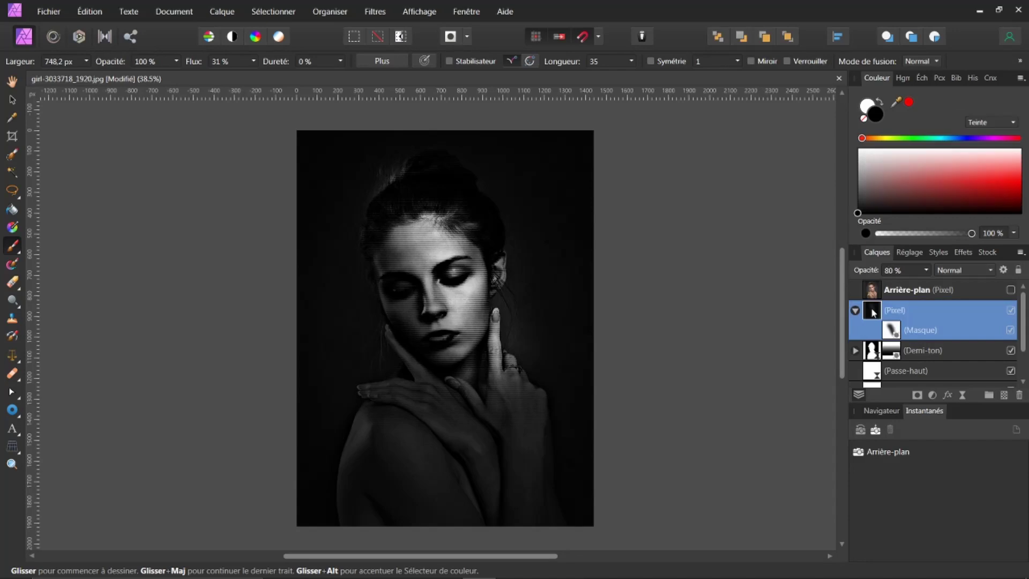
scroll(885, 272, down, 2)
click(889, 334)
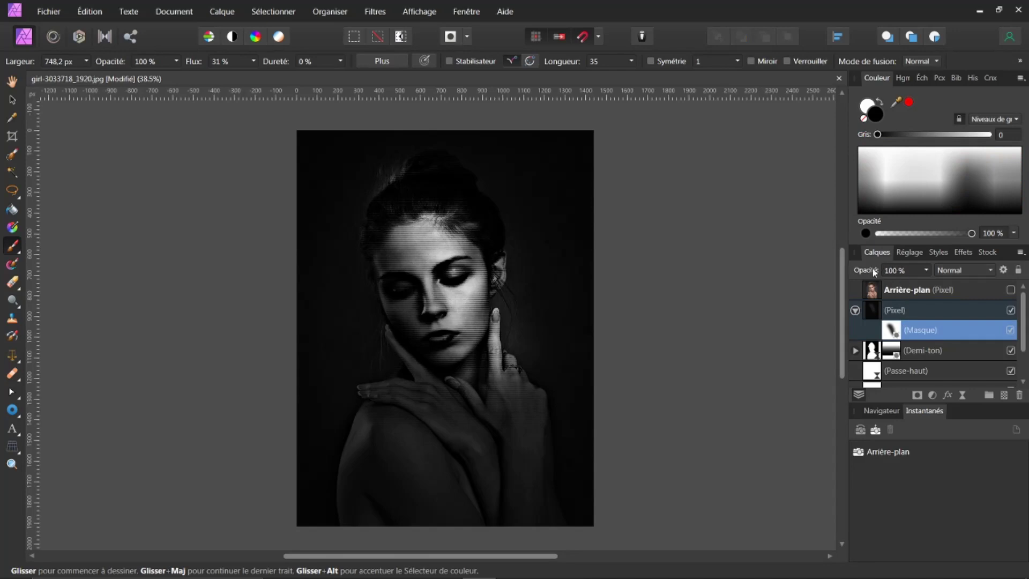
drag(867, 272, 854, 272)
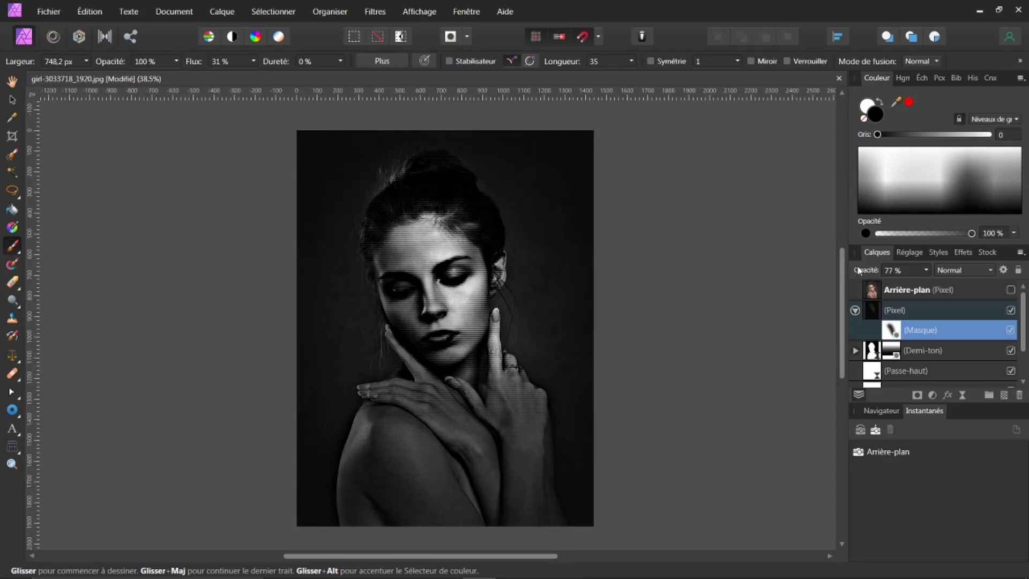
drag(858, 271, 853, 266)
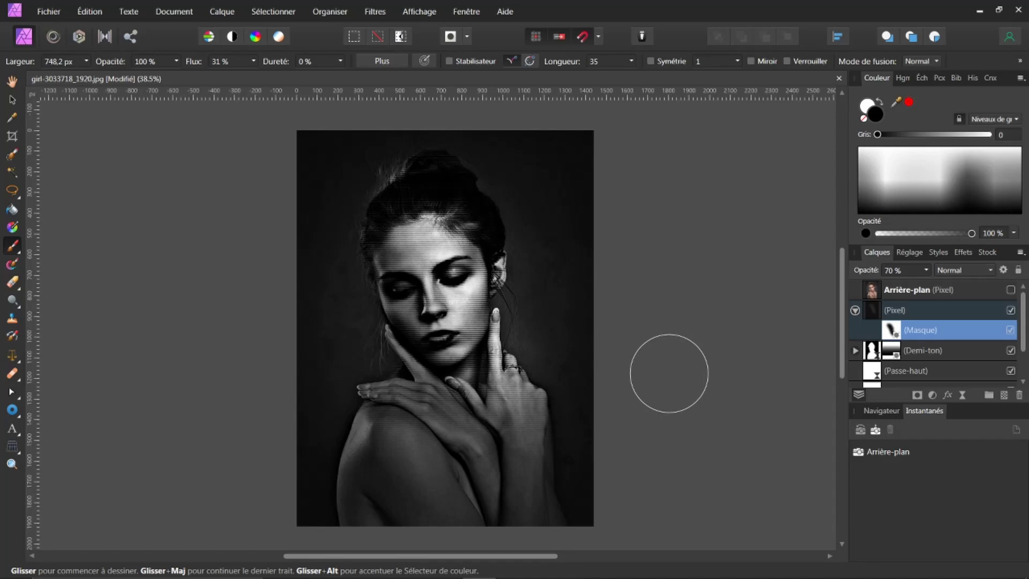
click(855, 310)
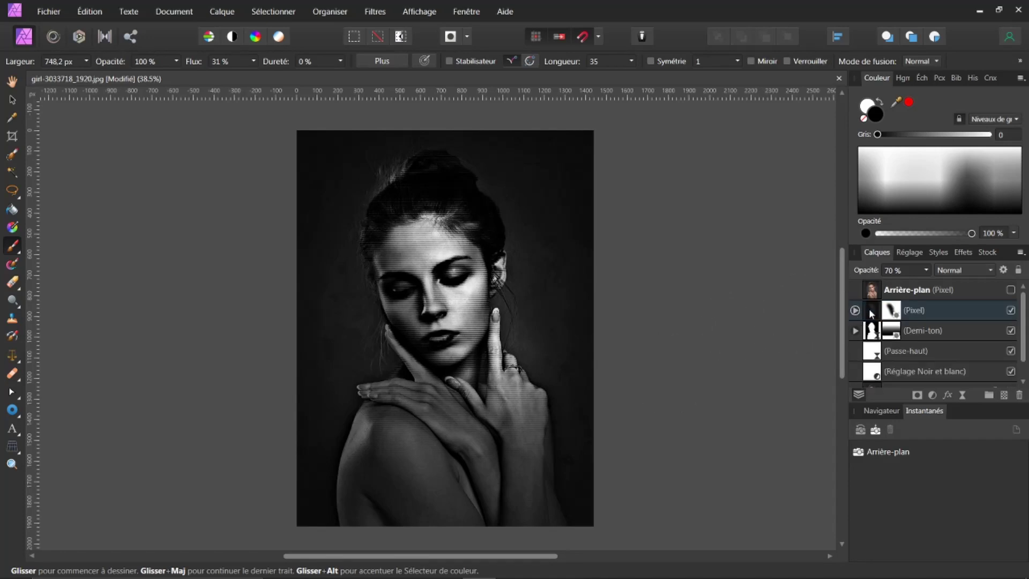
Step: Add a new pixel layer above the black layer and fill it with saturated red
click(872, 310)
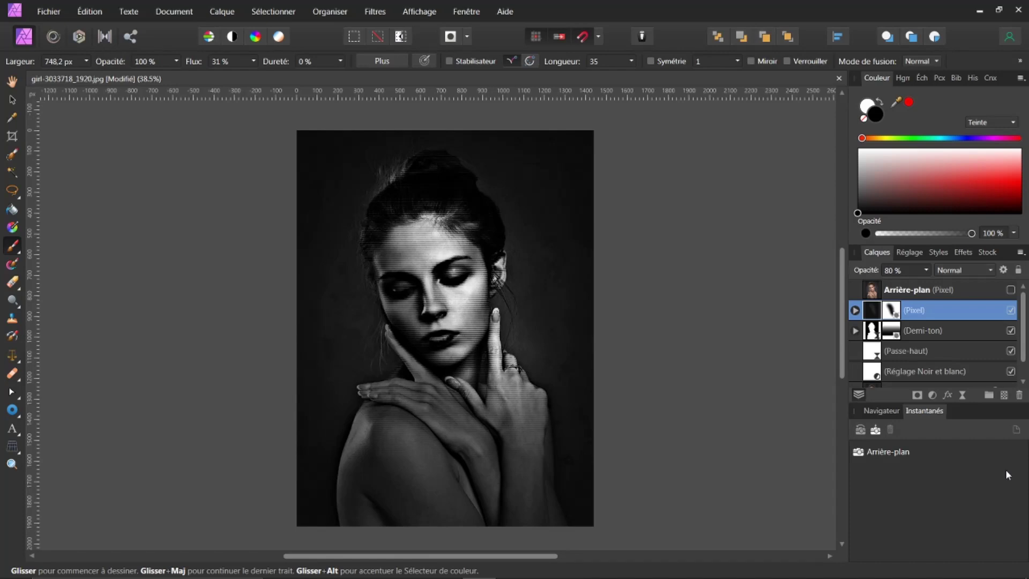
click(1005, 396)
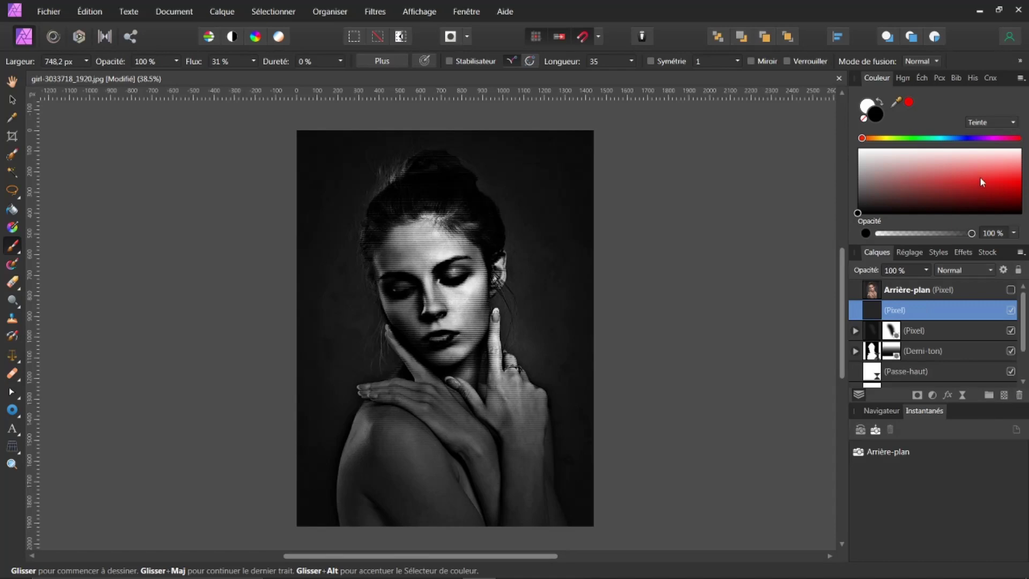
mouse_move(938, 183)
mouse_down()
mouse_move(1003, 179)
mouse_move(1022, 189)
mouse_move(982, 171)
mouse_move(990, 183)
mouse_move(1023, 184)
mouse_up()
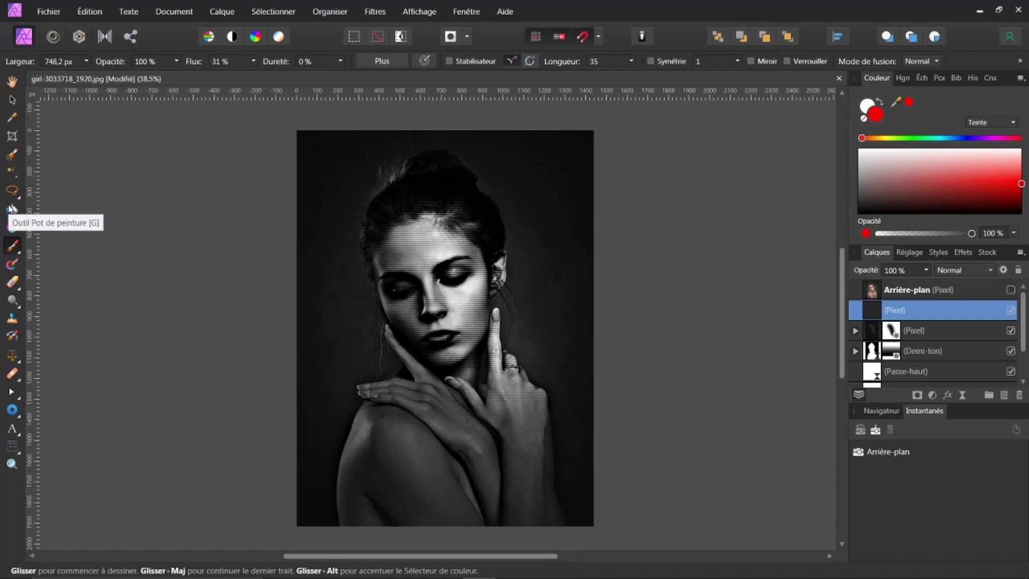
click(11, 210)
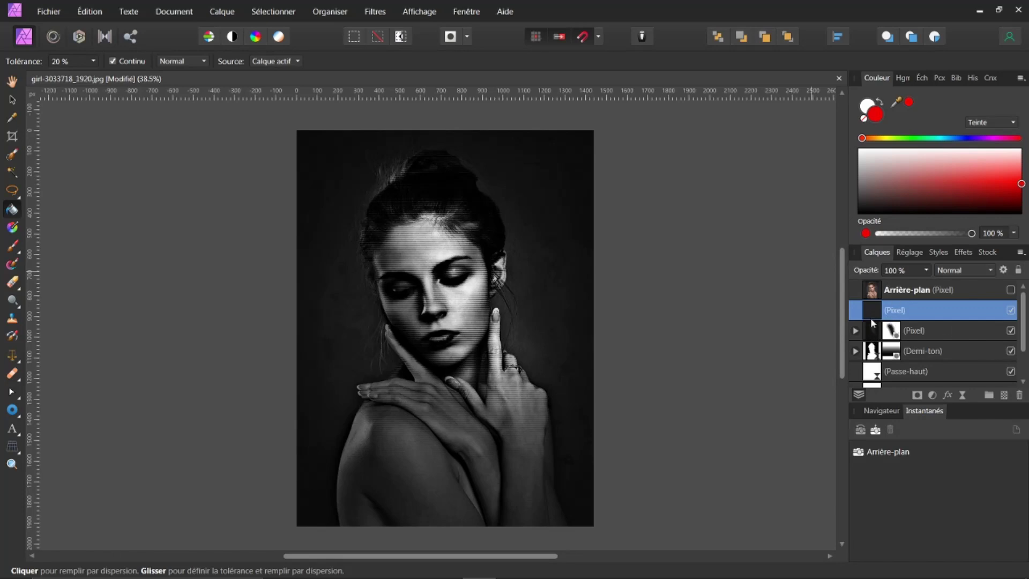
click(500, 294)
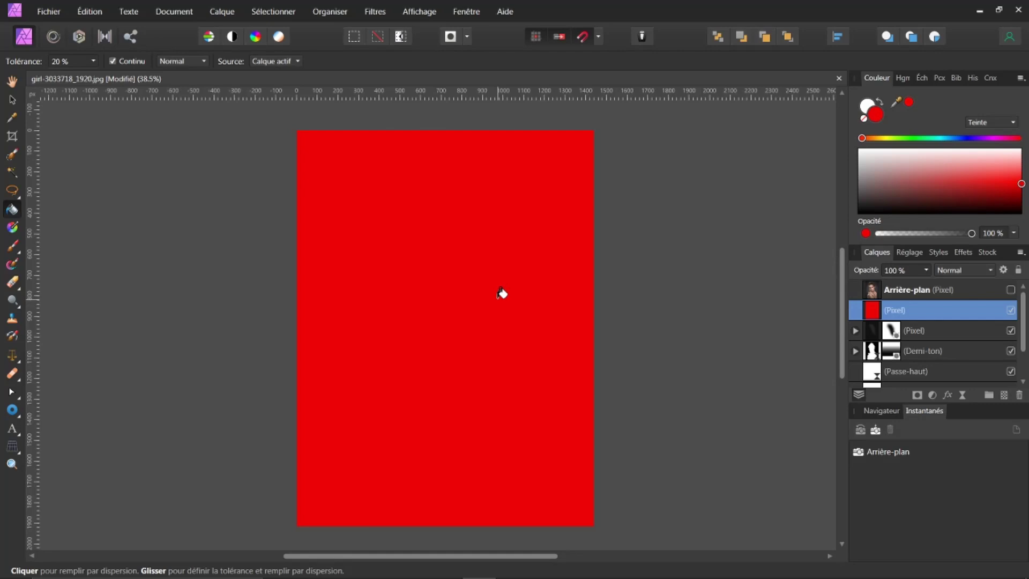
Step: Set the red layer's blend mode to Couleur and lower its opacity to about 77%
drag(910, 291, 966, 281)
click(990, 271)
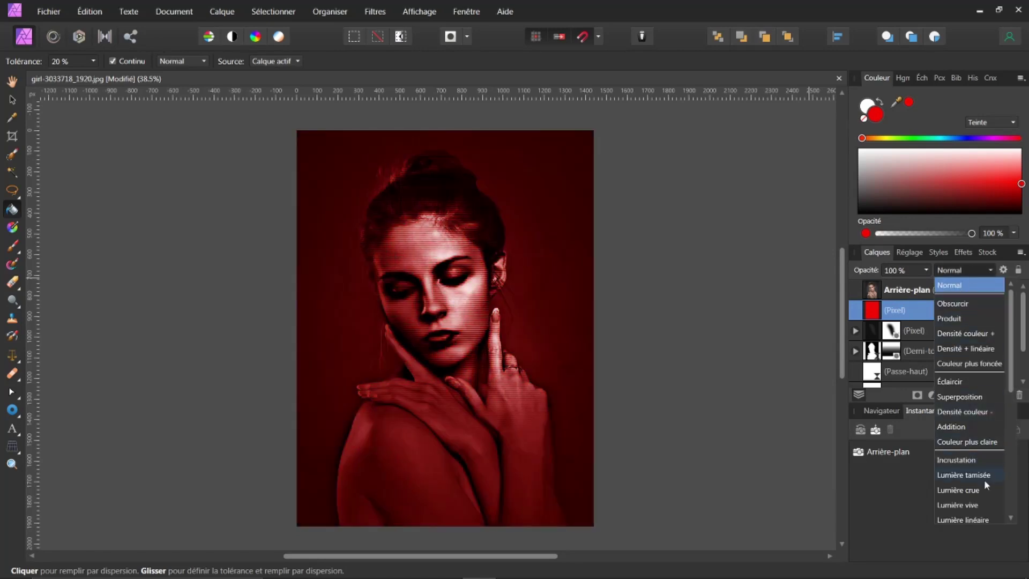
scroll(980, 482, down, 5)
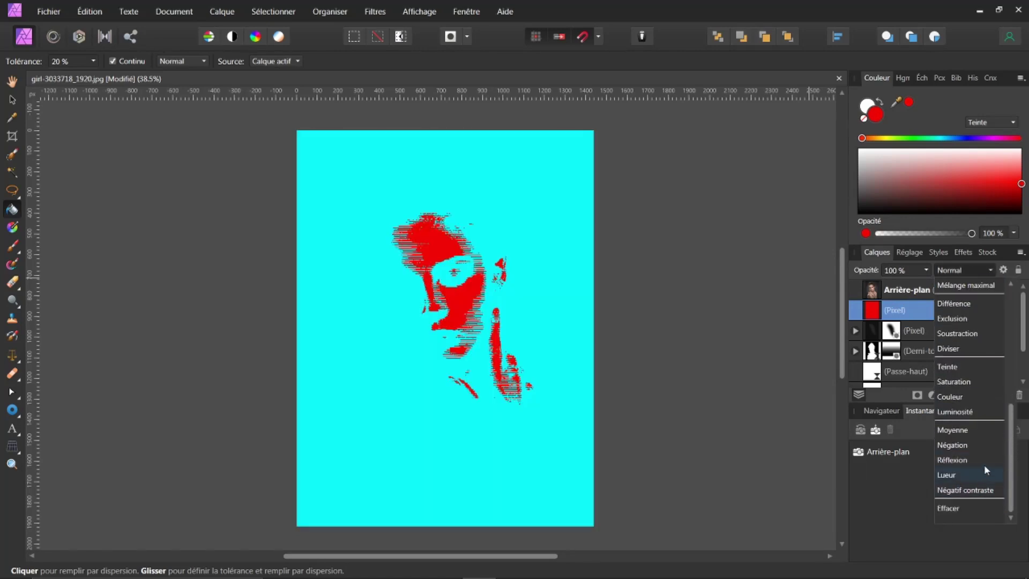
click(953, 397)
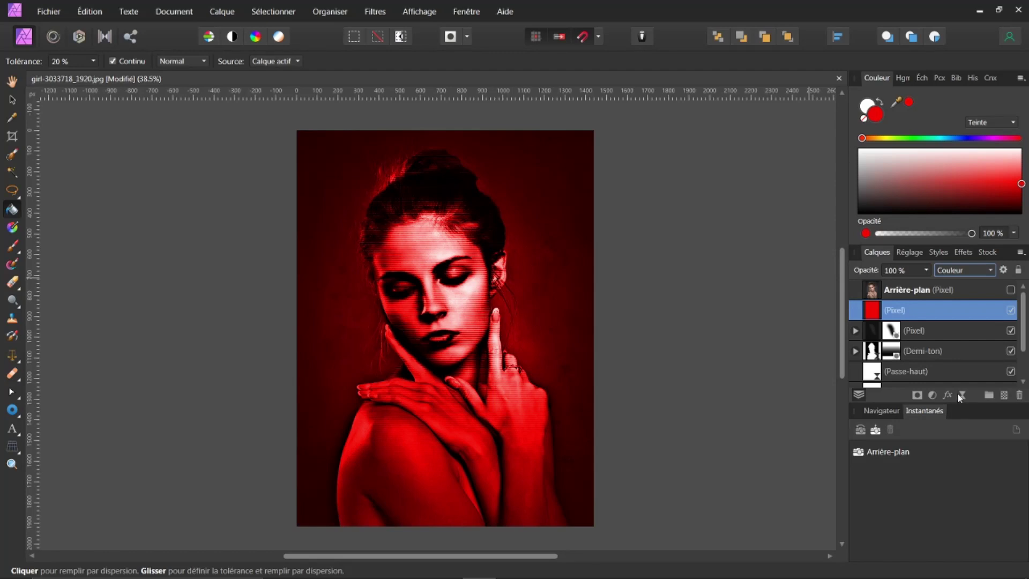
drag(866, 268, 854, 268)
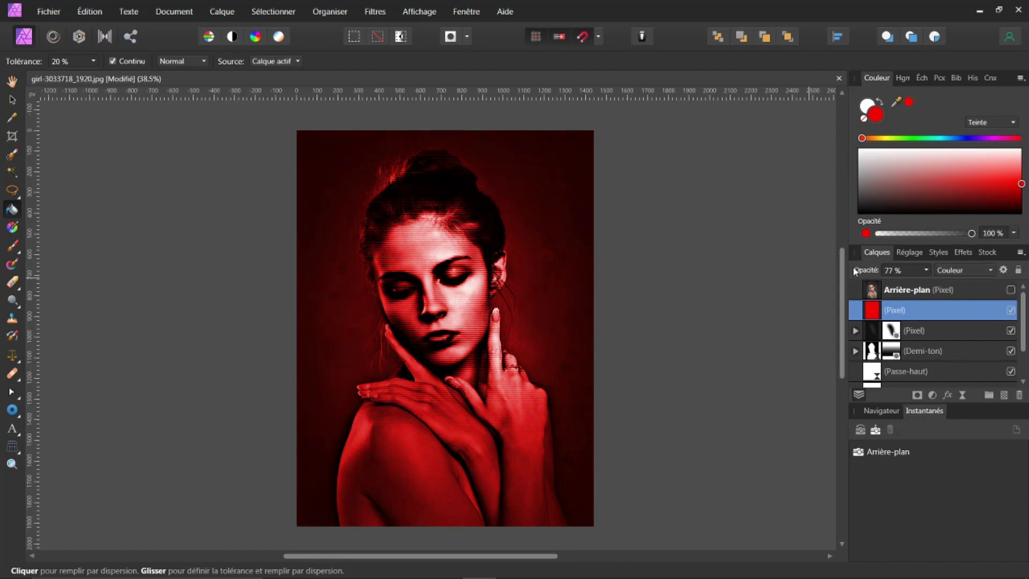
drag(851, 266, 852, 266)
Step: Add a new pixel layer above the red layer and fill it with medium blue
click(1001, 394)
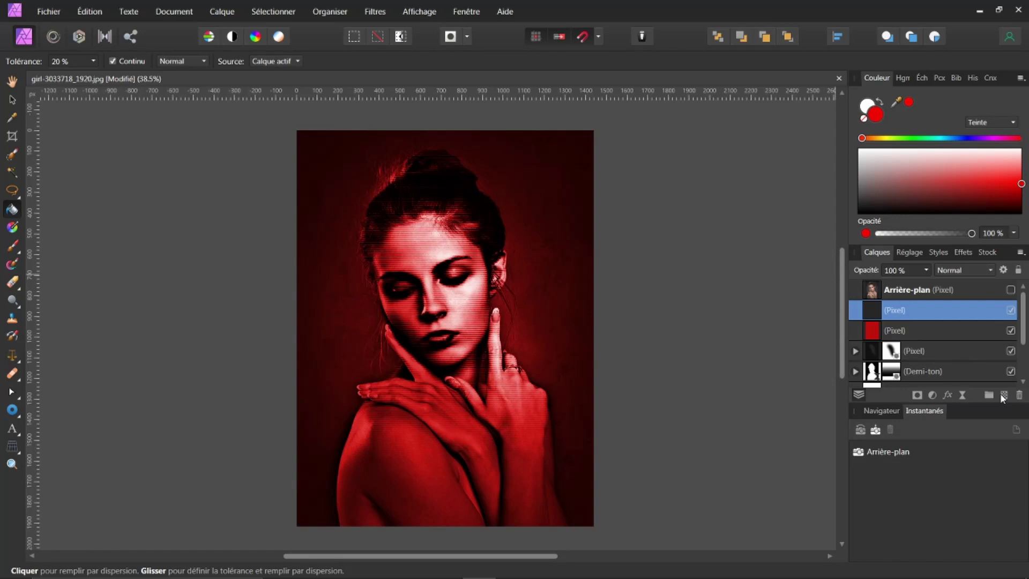
click(964, 138)
drag(963, 139, 955, 138)
click(1004, 173)
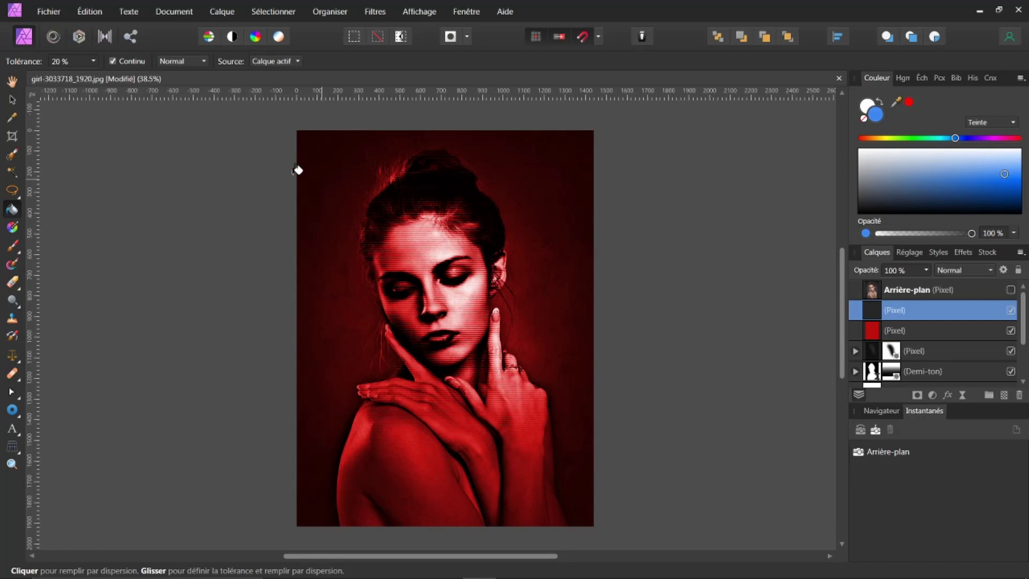
click(353, 252)
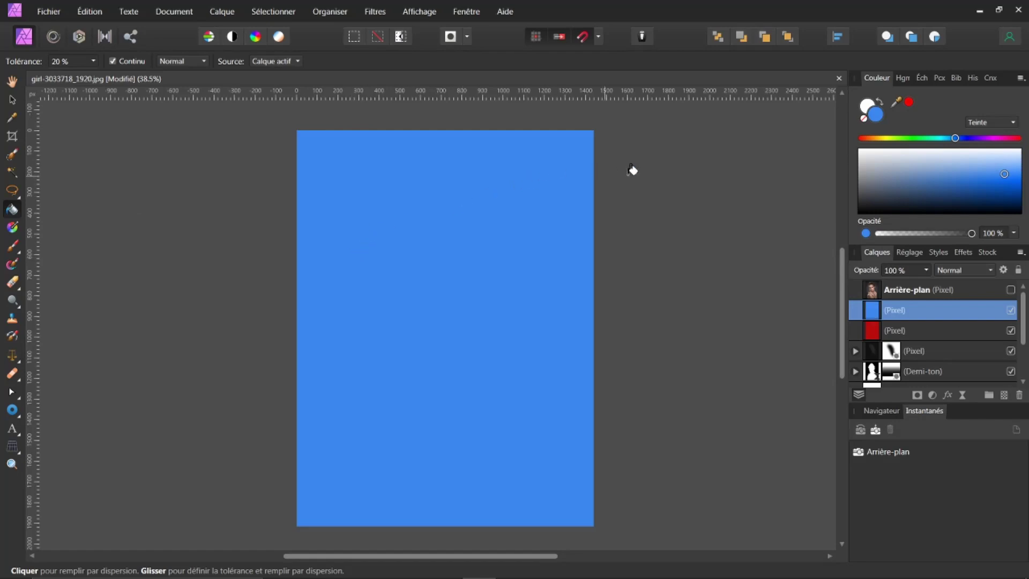
Step: Set the blue layer's blend mode to Couleur and its opacity to 75%, toggling its visibility to compare
click(991, 268)
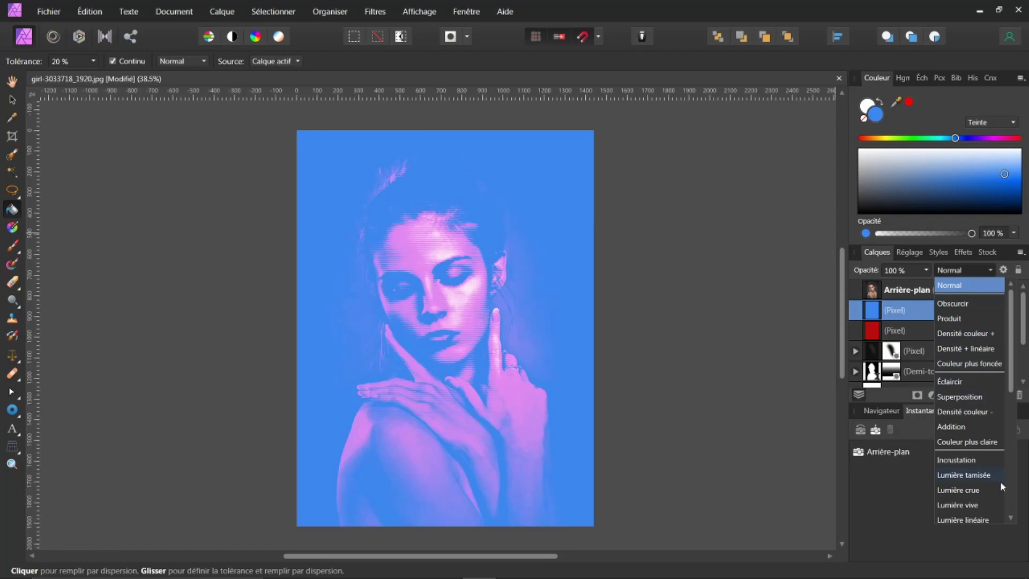
scroll(974, 523, down, 6)
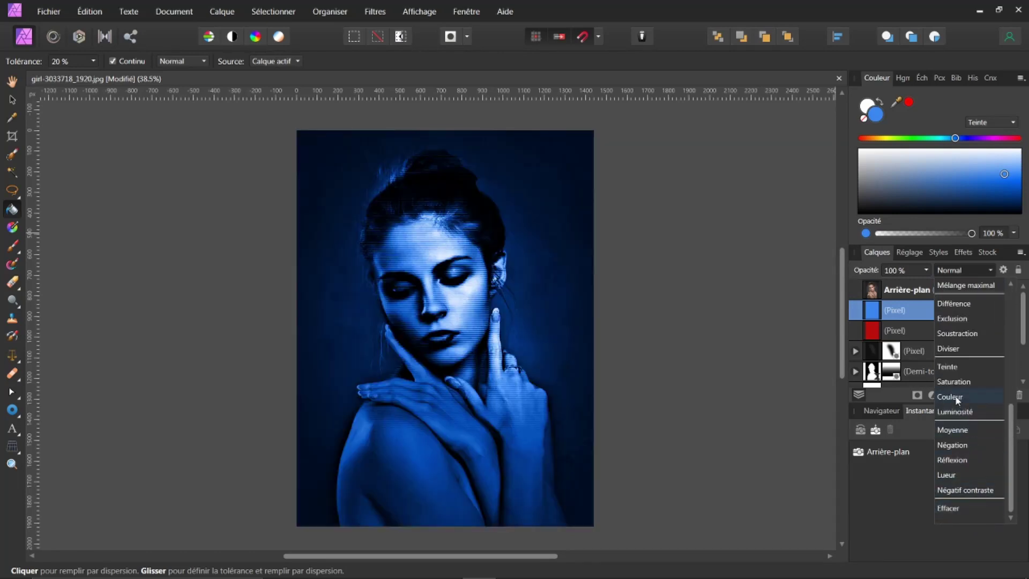
click(957, 397)
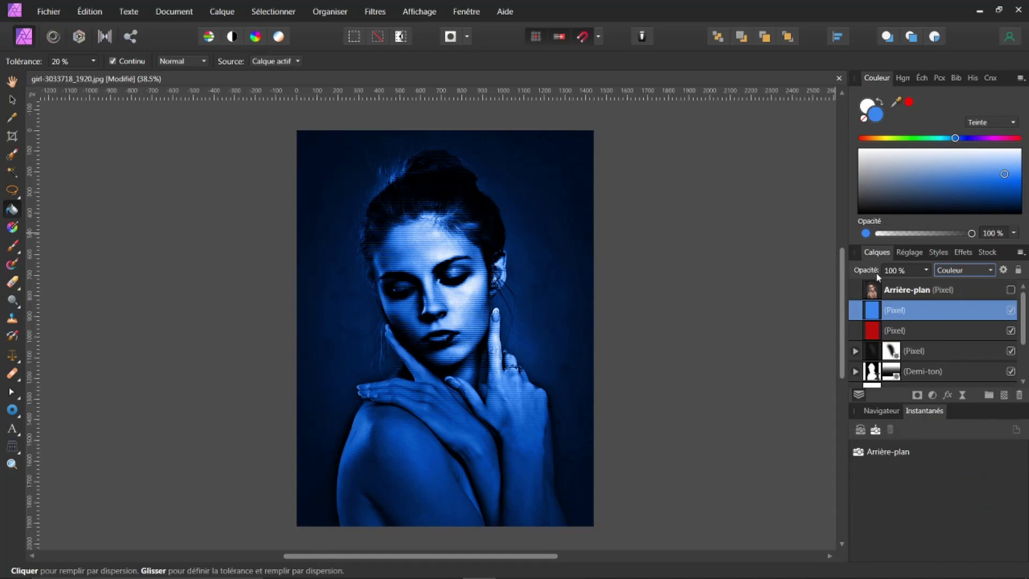
drag(868, 273, 851, 268)
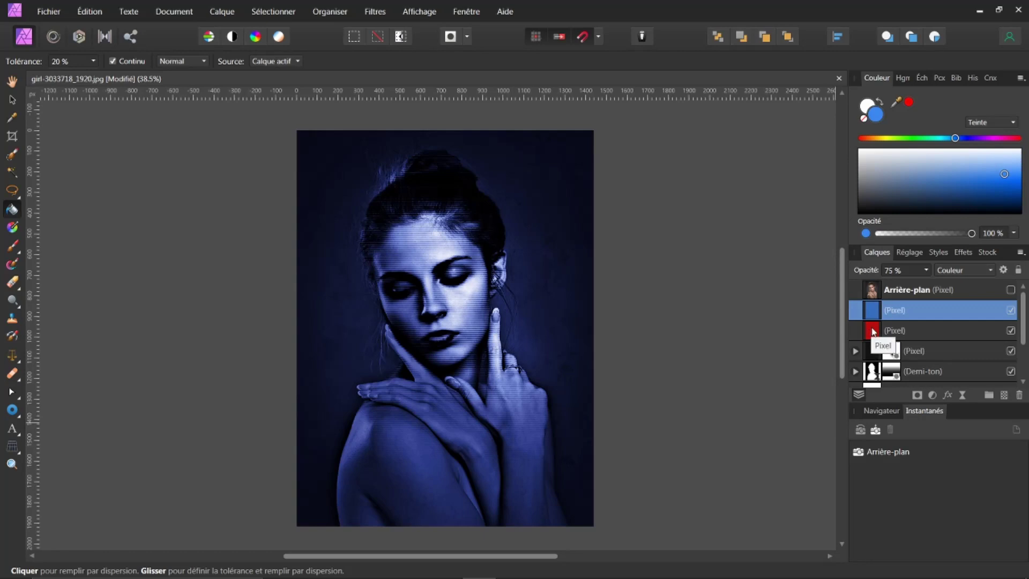
click(1011, 310)
click(1011, 311)
Step: Add a mask to the blue layer and draw a horizontal linear gradient on it across the full image width
click(915, 395)
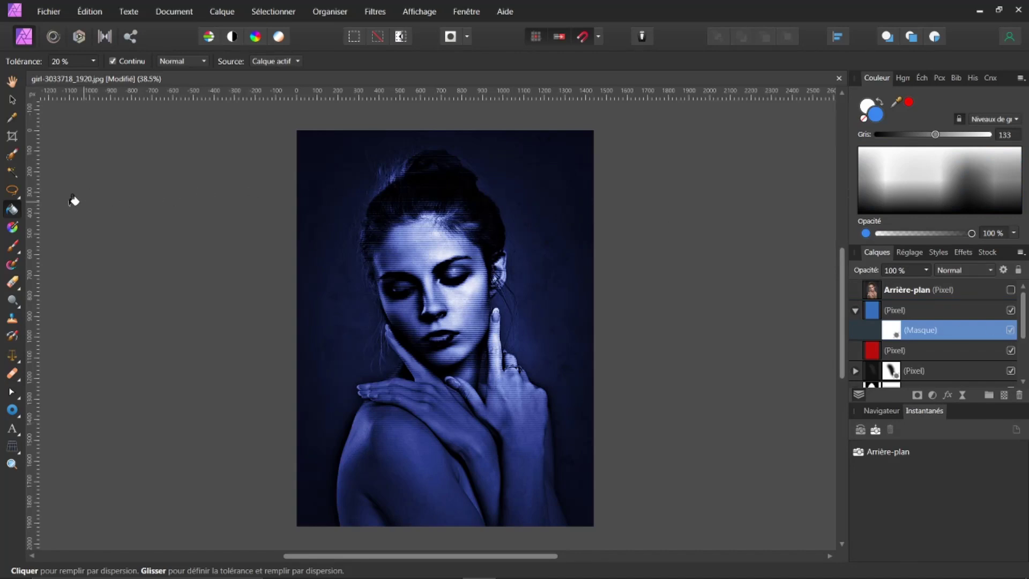
click(10, 230)
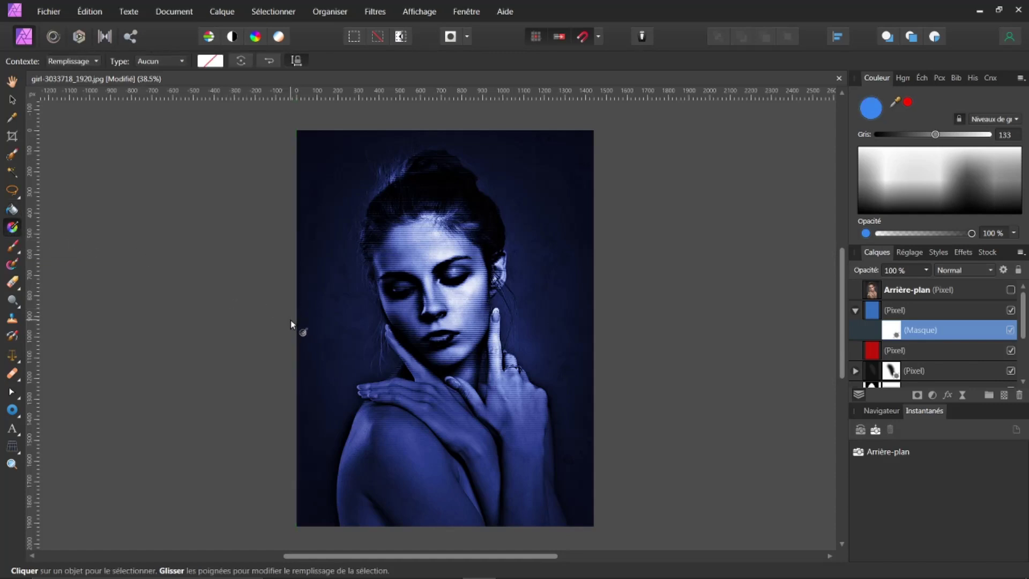
drag(296, 318, 599, 327)
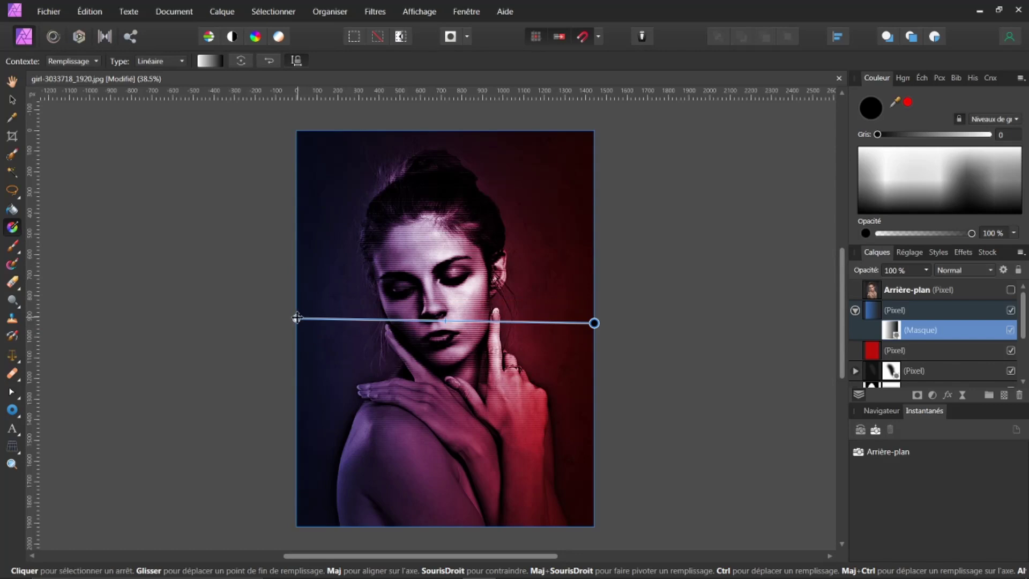
Step: Reverse the mask gradient by making the stop at the image's left edge black and the one at its right edge white
click(297, 318)
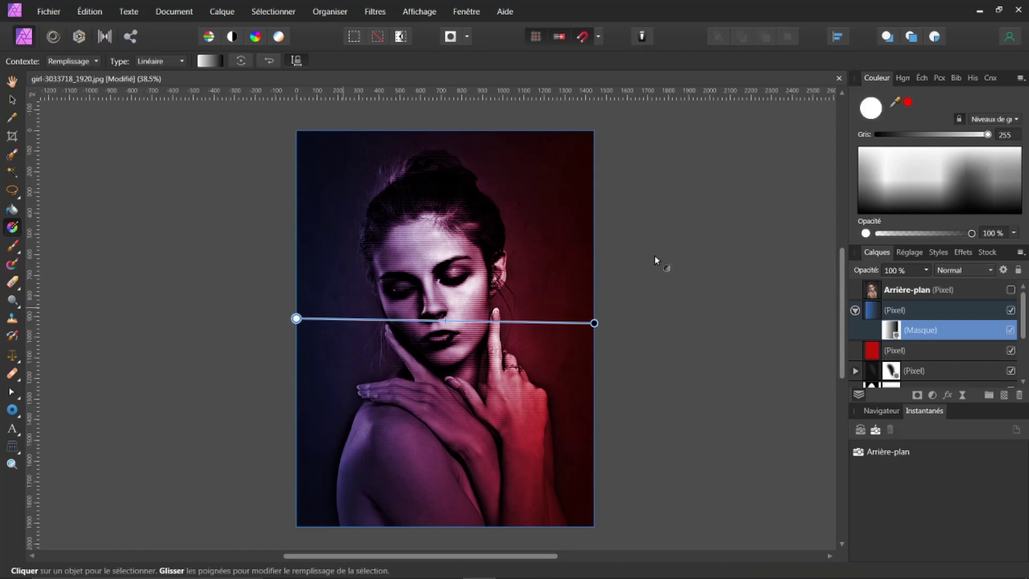
drag(930, 161, 928, 198)
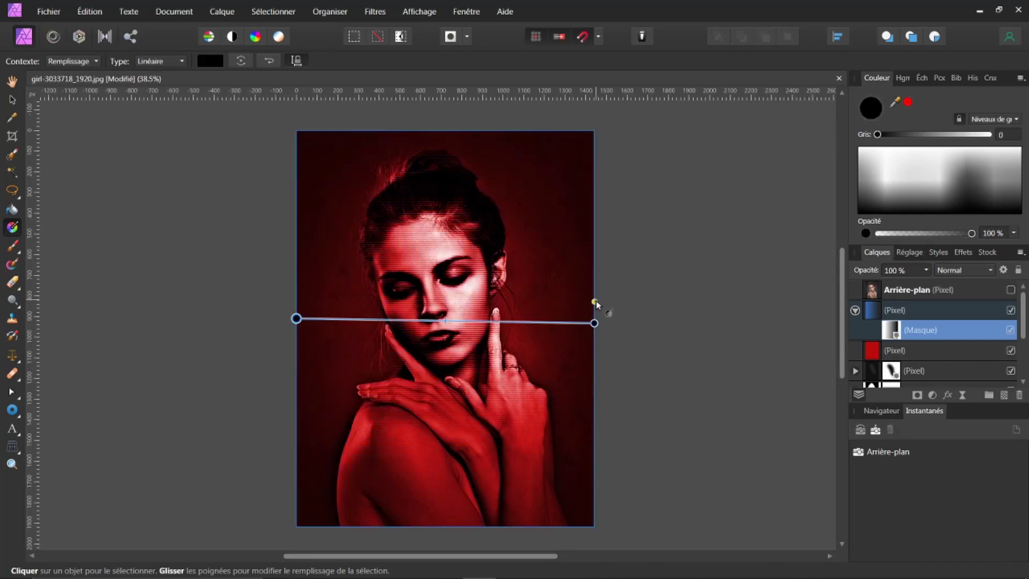
click(595, 322)
drag(915, 201, 913, 147)
drag(297, 318, 594, 322)
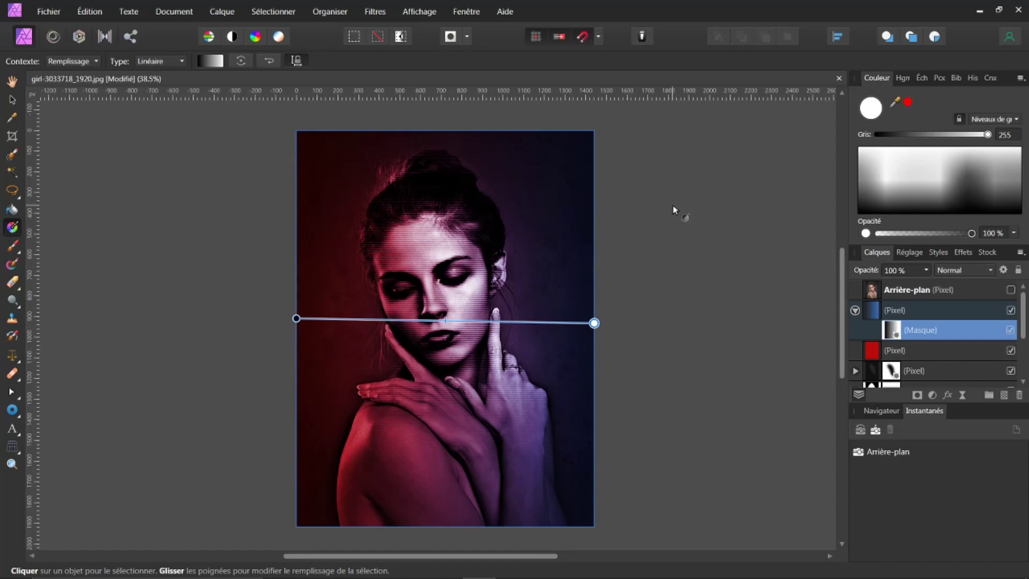
Step: Make the original Arrière-plan layer visible, toggling it to compare the photo with the two-colour result
click(873, 294)
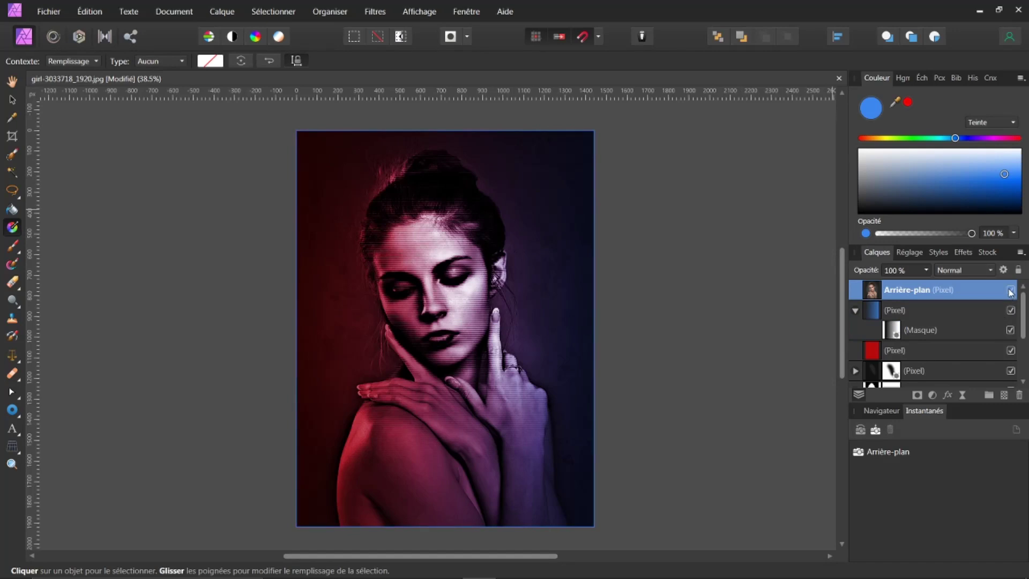
click(1011, 291)
click(1011, 291)
click(1011, 291)
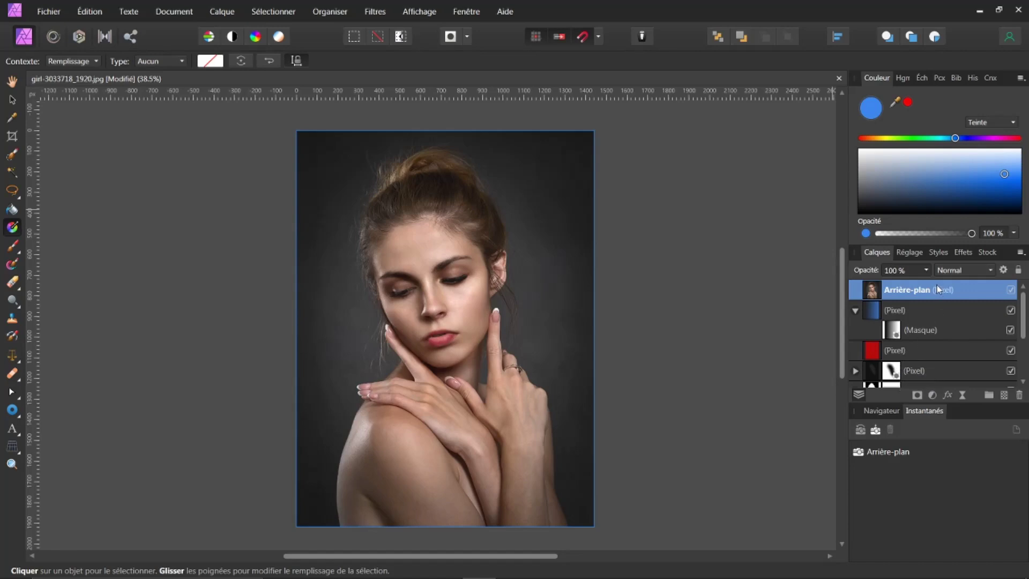
Step: Add a mask to the Arrière-plan layer and invert it to black
click(917, 396)
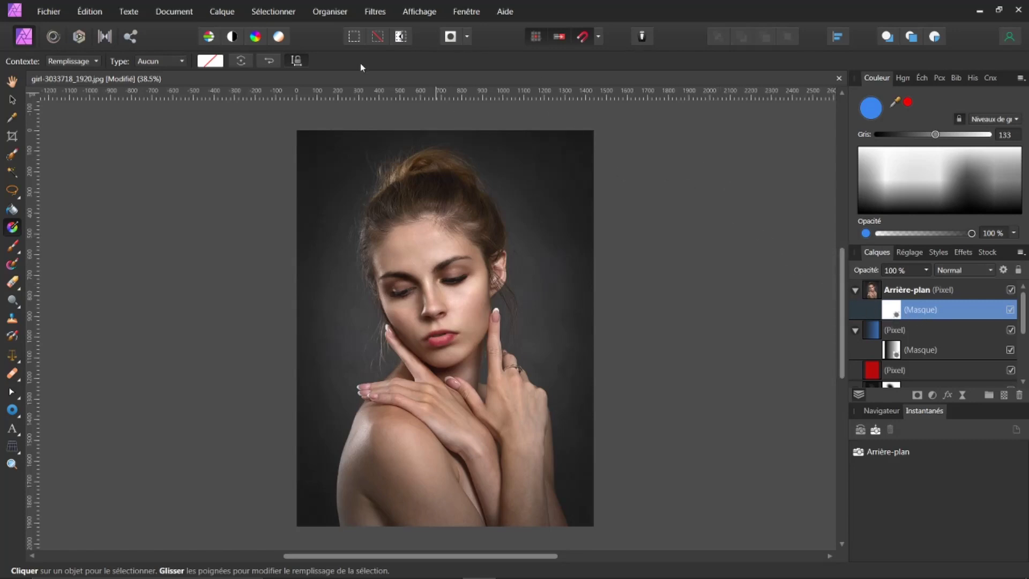
click(226, 15)
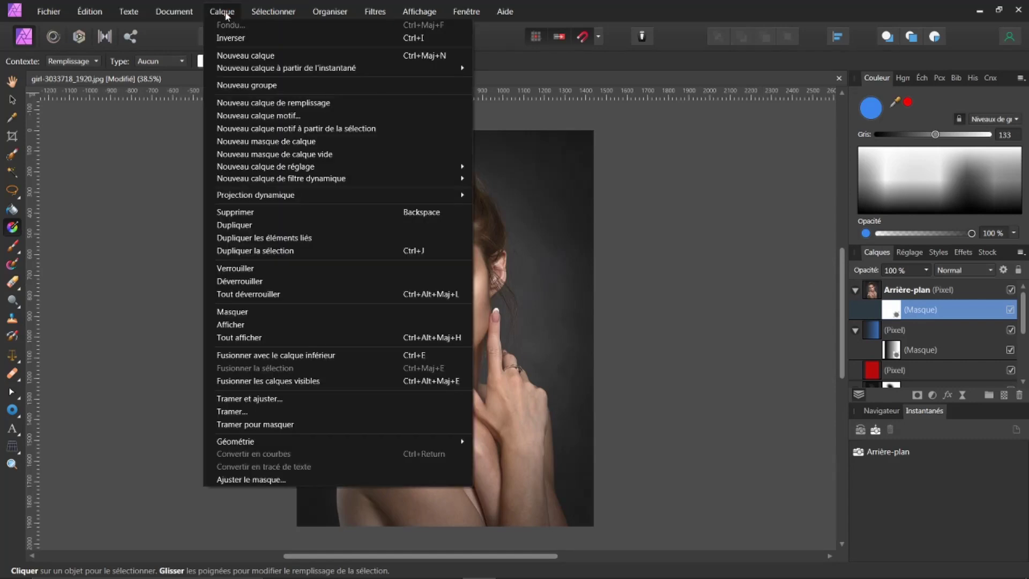
click(230, 39)
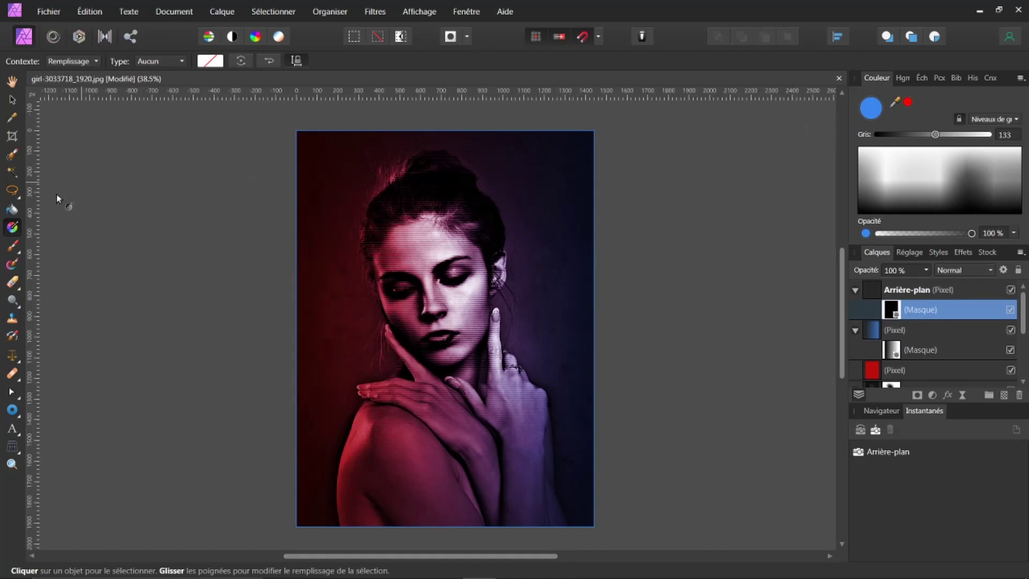
Step: Paint white on the Arrière-plan mask with a large soft brush over the face, hands and hair, toggling the mask to compare
click(13, 247)
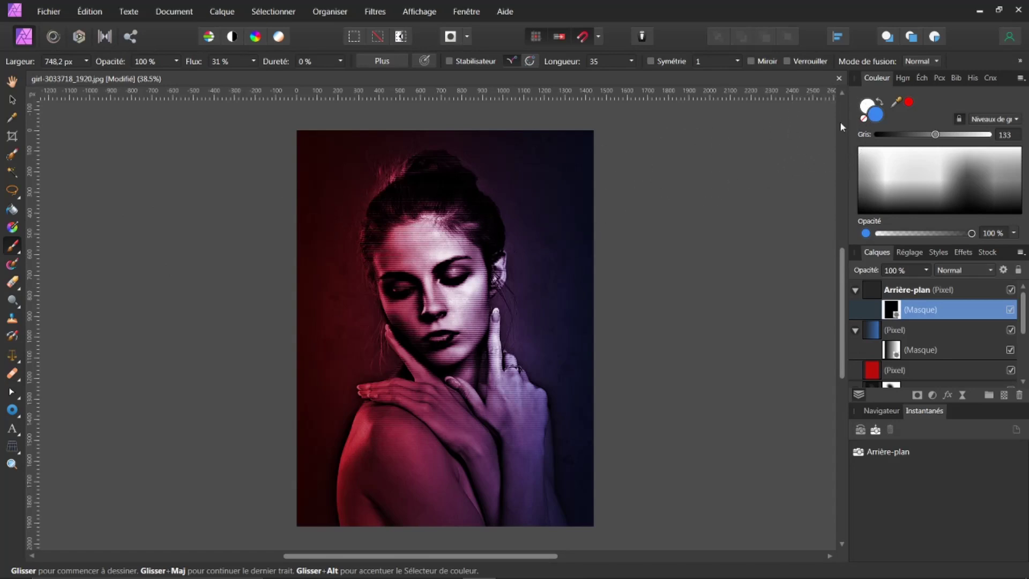
click(921, 213)
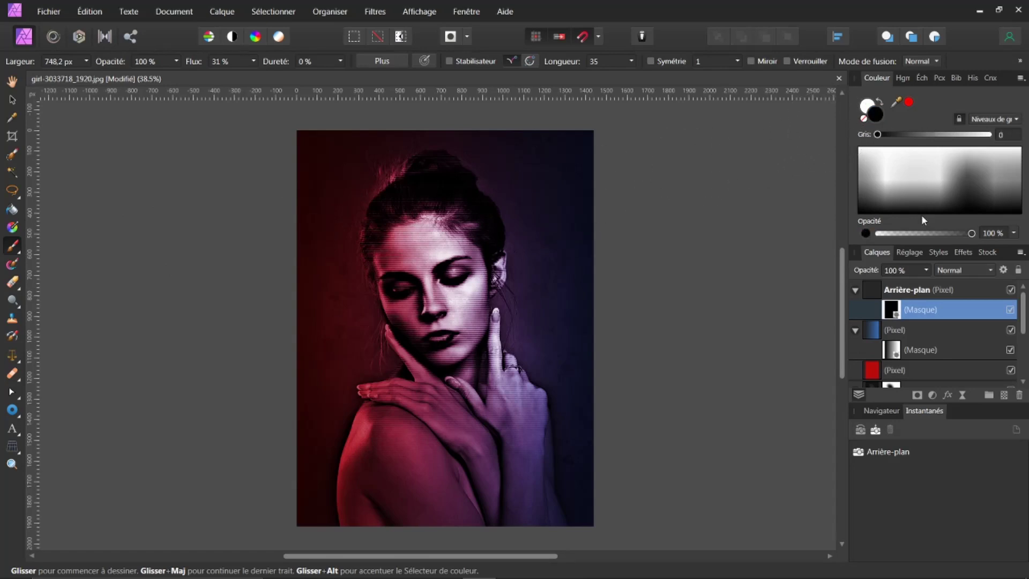
click(880, 103)
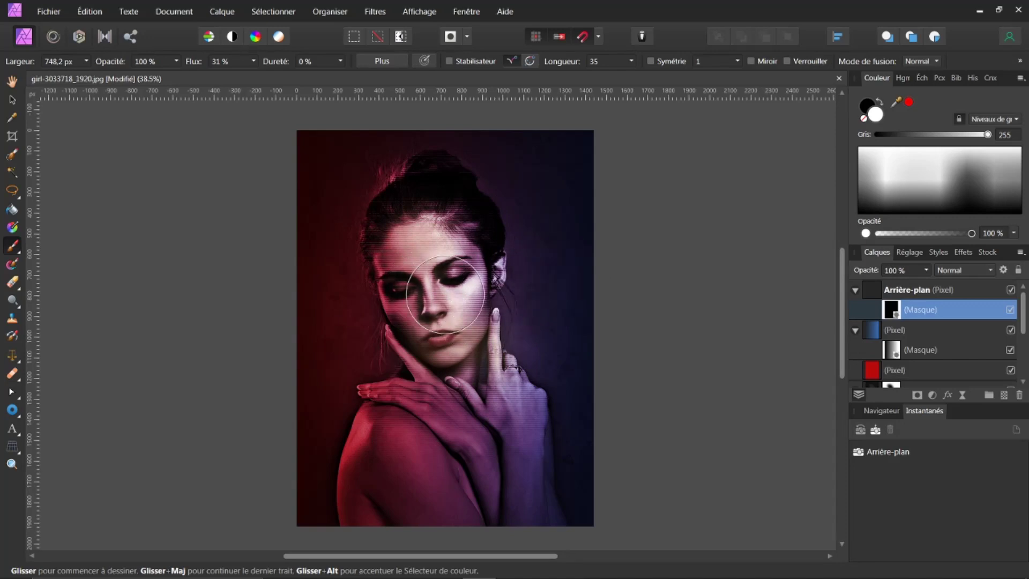
click(1011, 310)
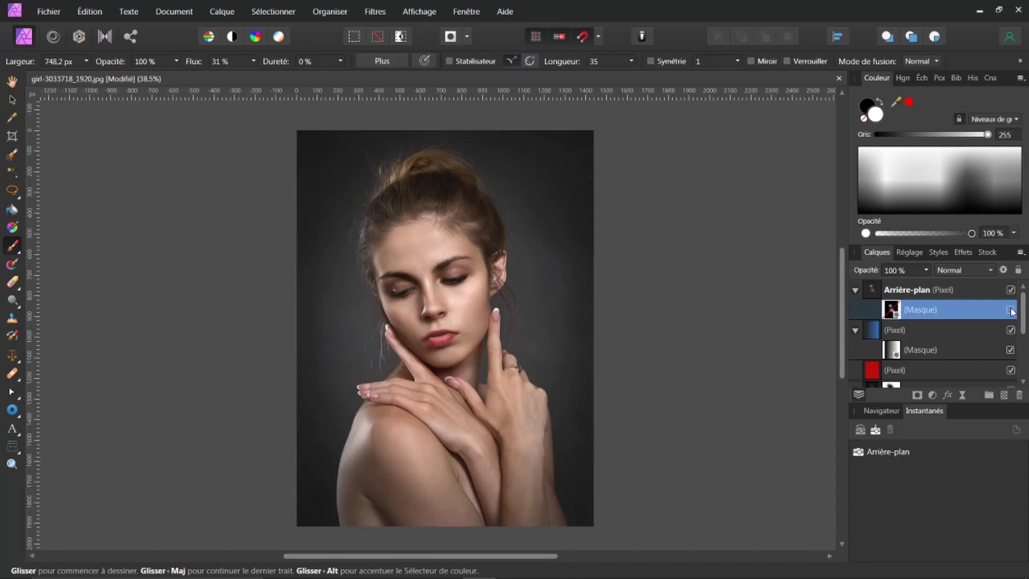
click(1011, 310)
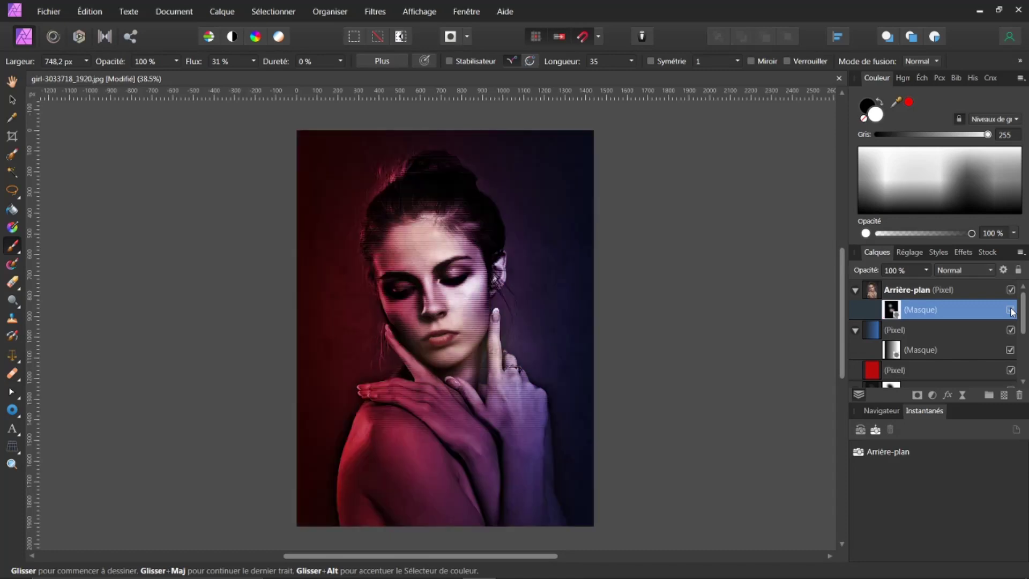
mouse_move(450, 398)
mouse_down()
mouse_move(511, 441)
mouse_move(466, 418)
mouse_move(550, 449)
mouse_move(548, 461)
mouse_move(510, 436)
mouse_up()
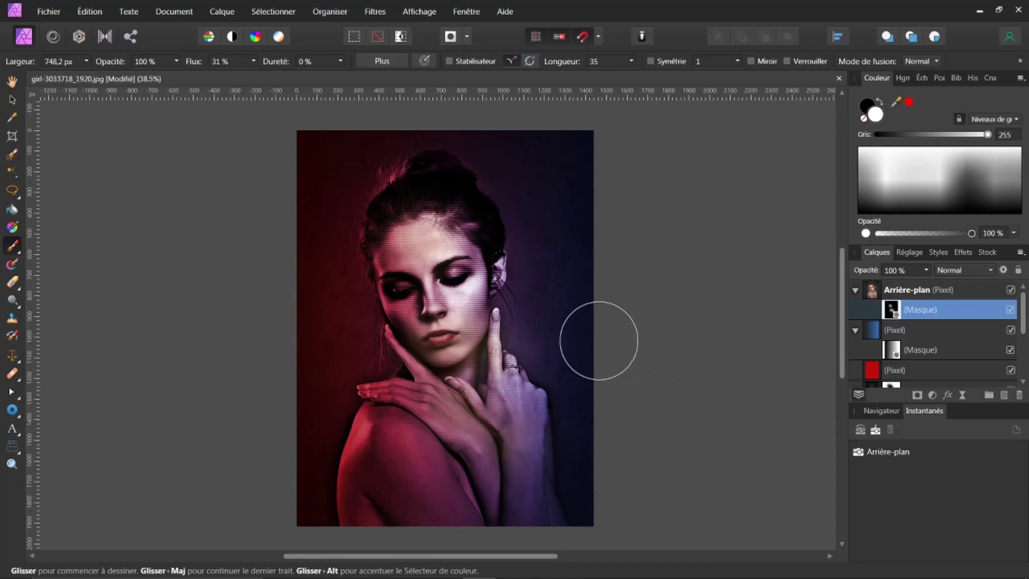
mouse_move(489, 246)
mouse_down()
mouse_move(472, 186)
mouse_move(448, 197)
mouse_move(471, 206)
mouse_up()
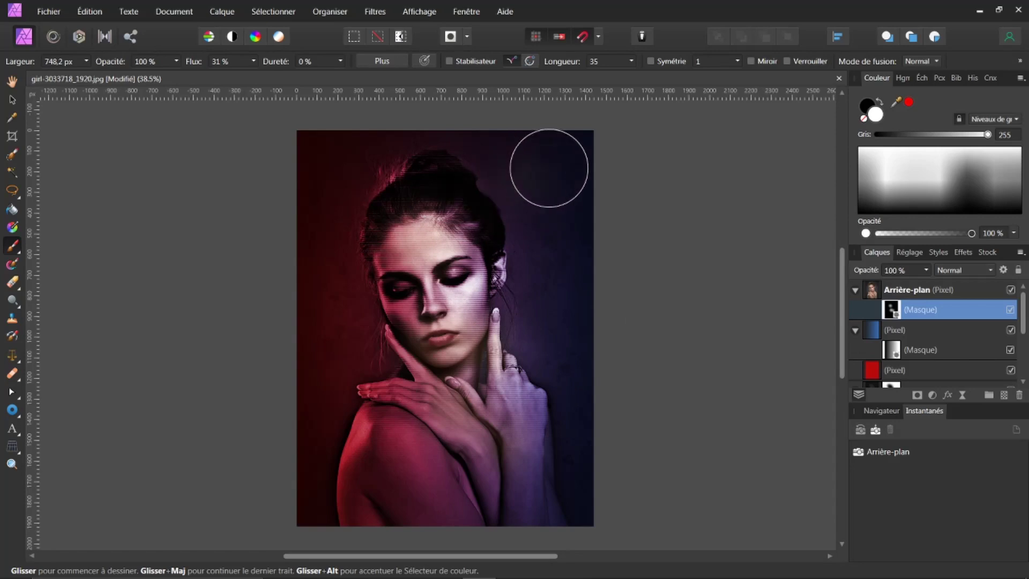